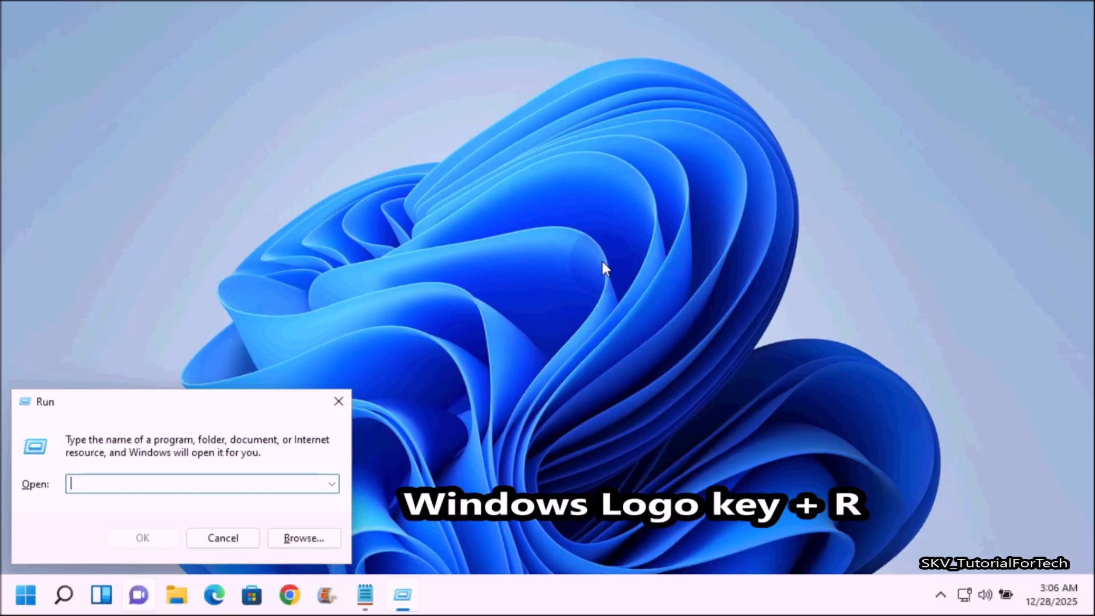
Open Control Panel with the Run command control, show its items as small icons, and open Programs and Features.
type("control")
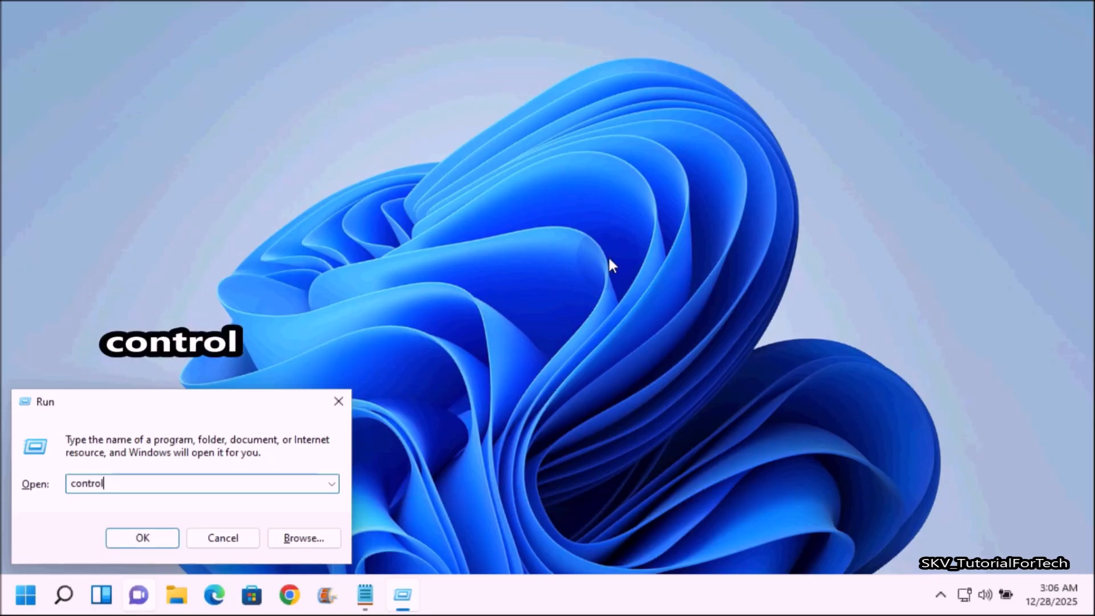
key("Return")
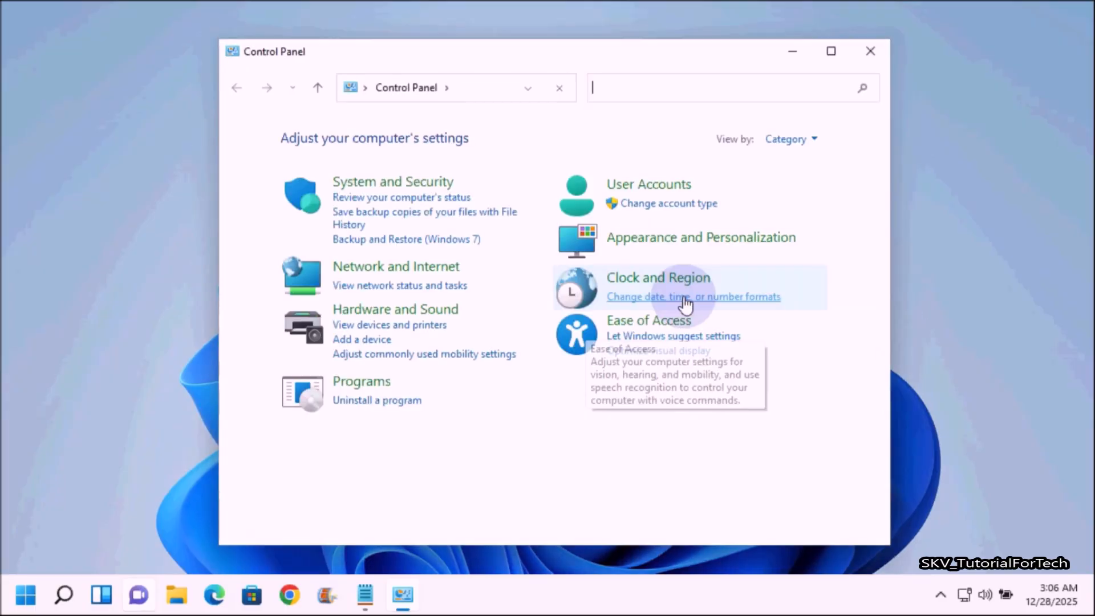
left_click(801, 143)
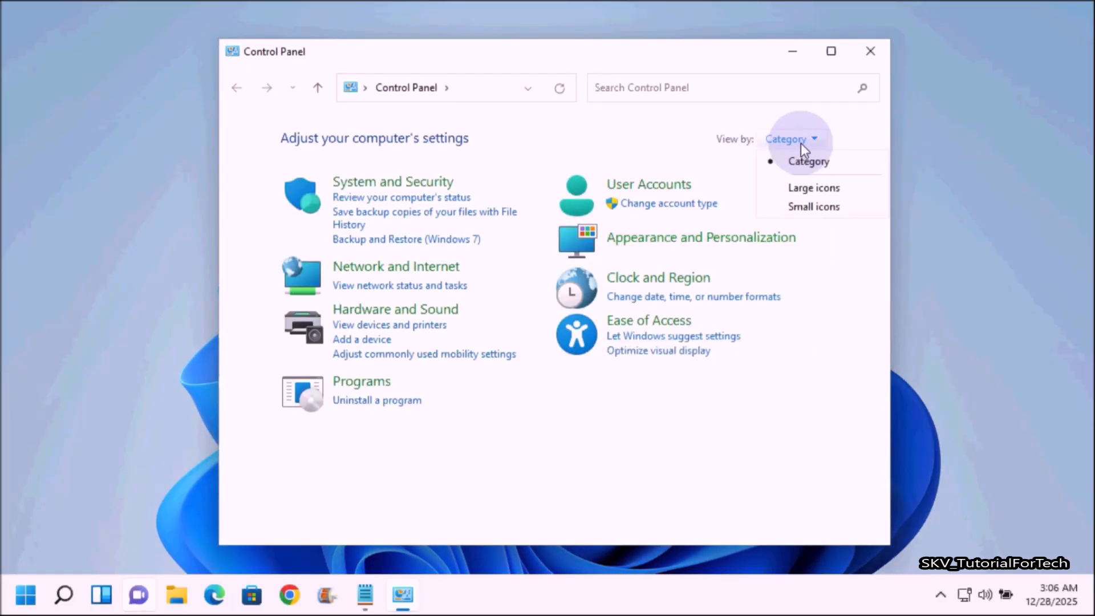
left_click(824, 210)
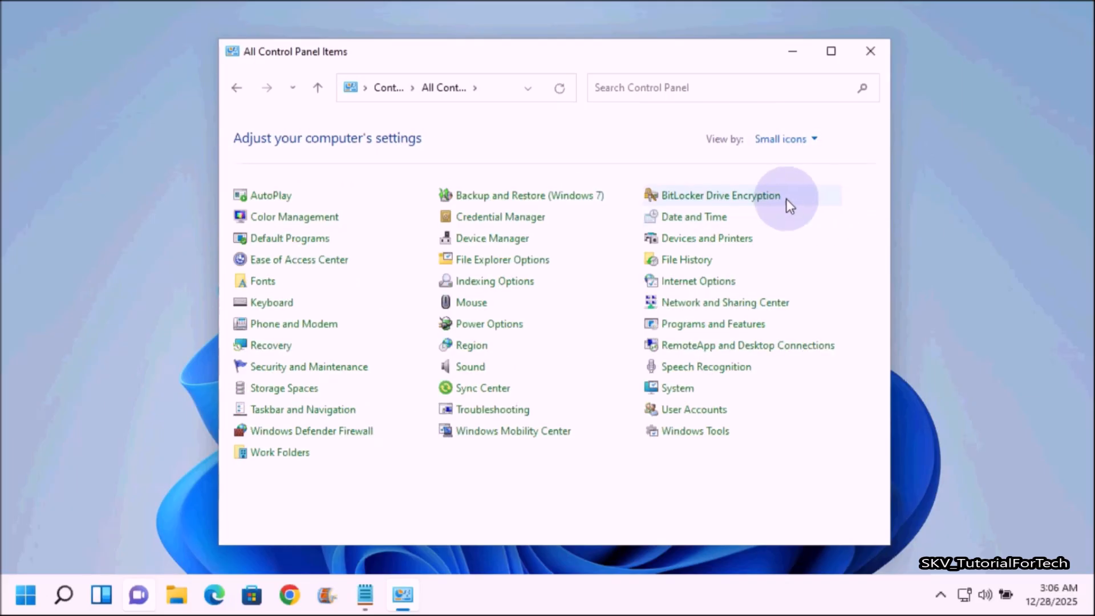
left_click(719, 324)
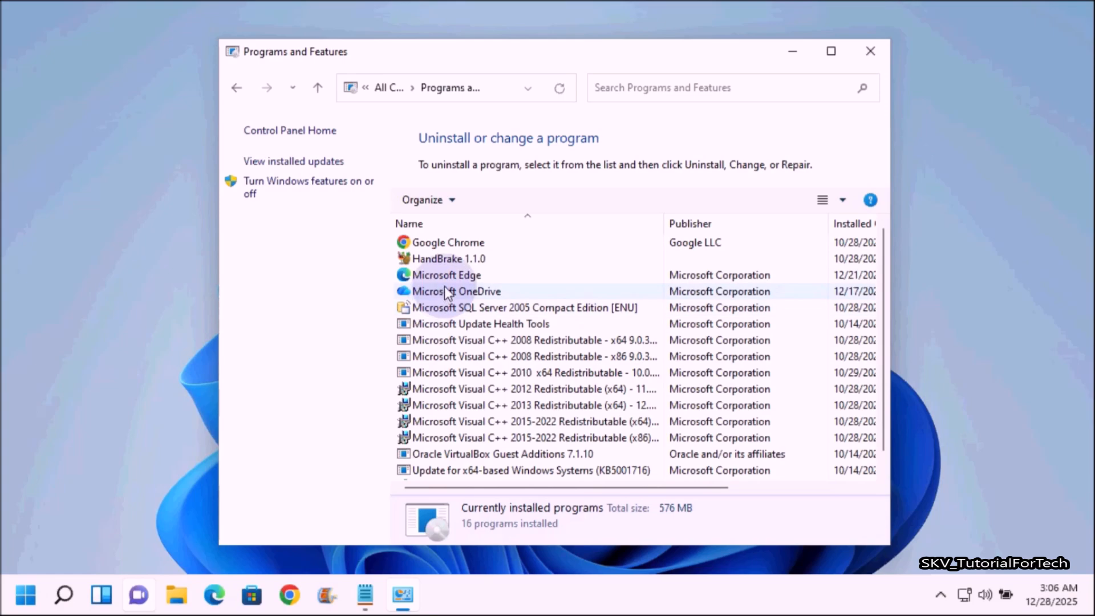
Check the uninstall or change options offered for Microsoft OneDrive, Microsoft Edge and HandBrake, and close Programs and Features.
right_click(444, 286)
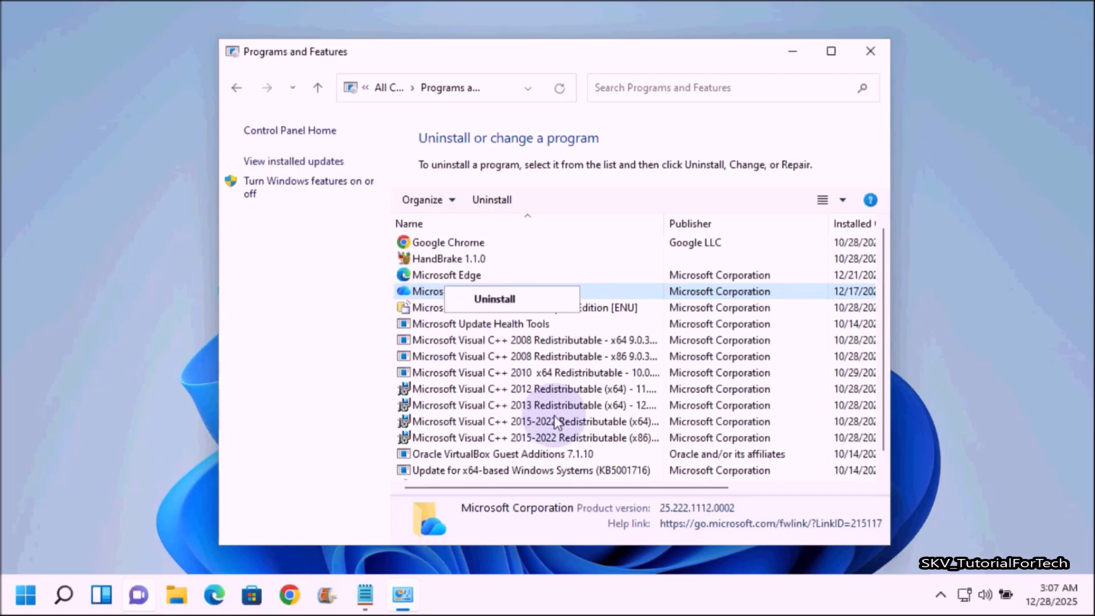
left_click(499, 327)
right_click(459, 273)
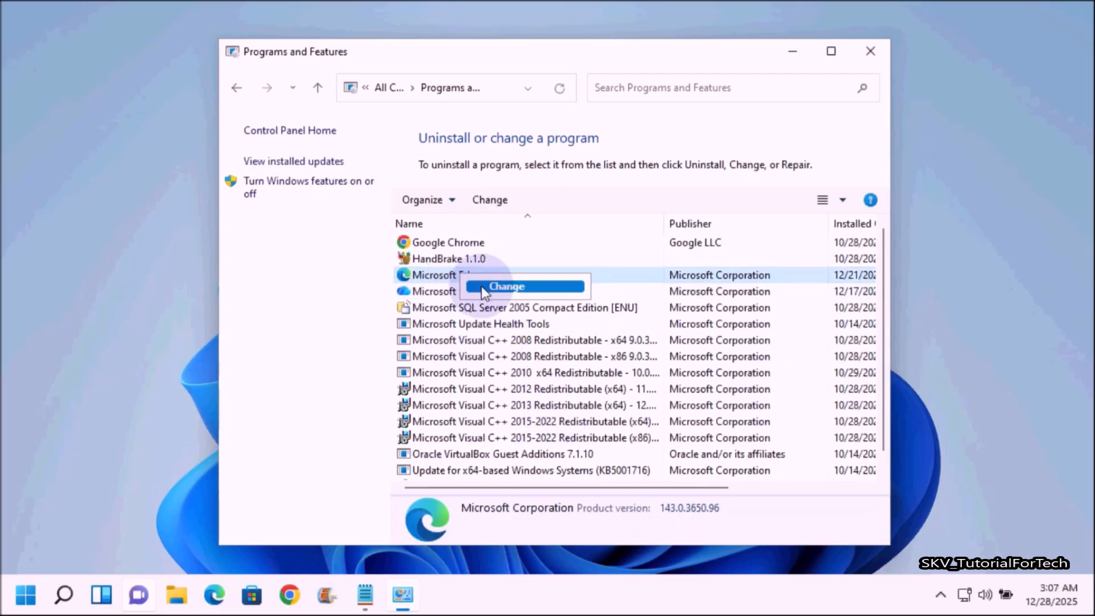
left_click(459, 255)
right_click(459, 257)
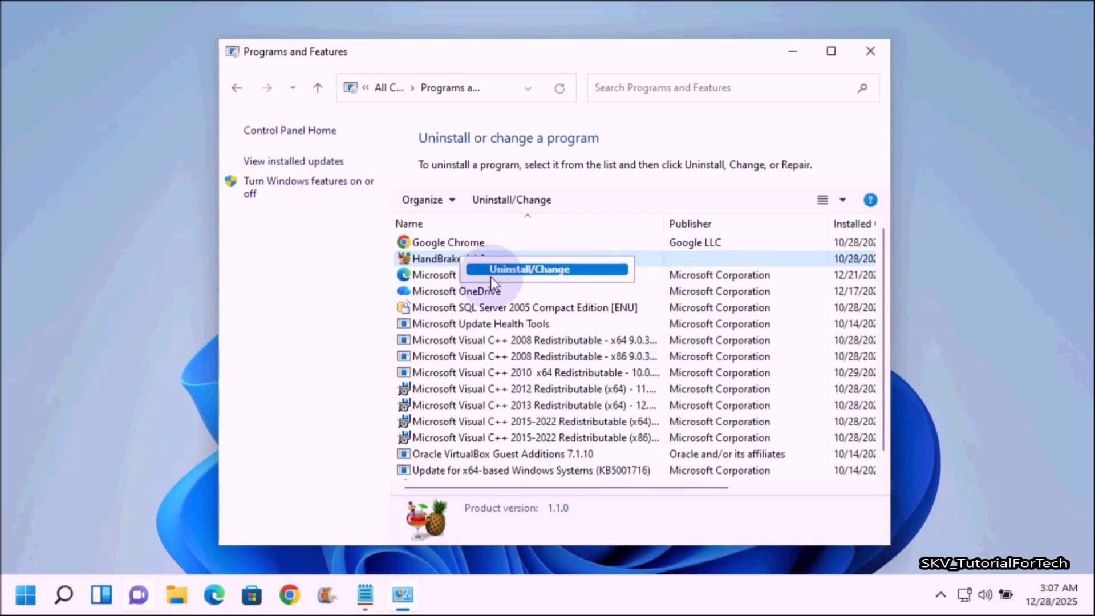
left_click(439, 280)
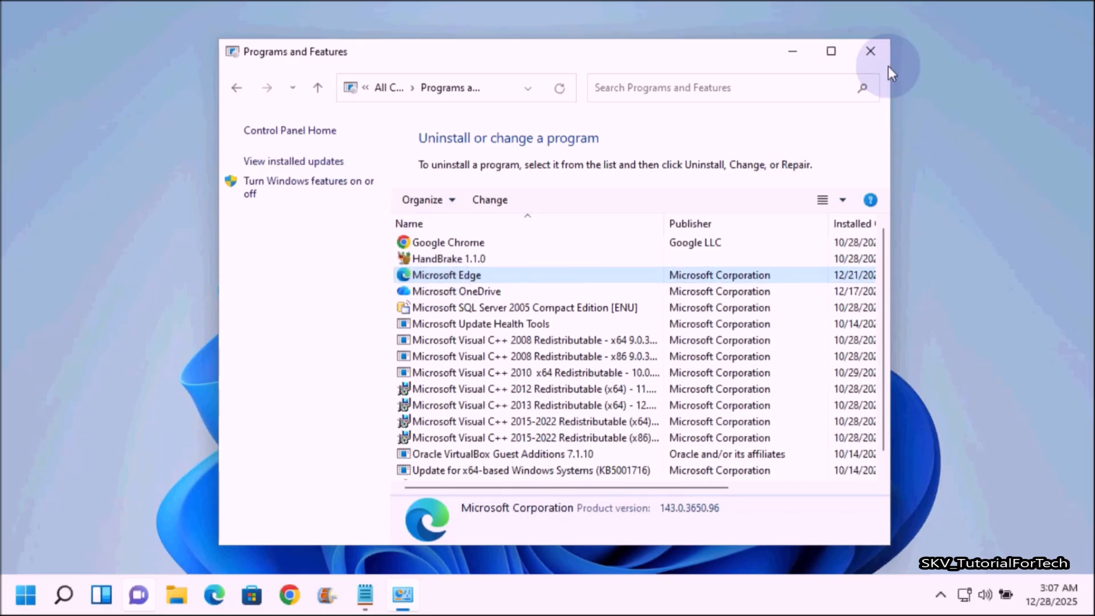
left_click(871, 51)
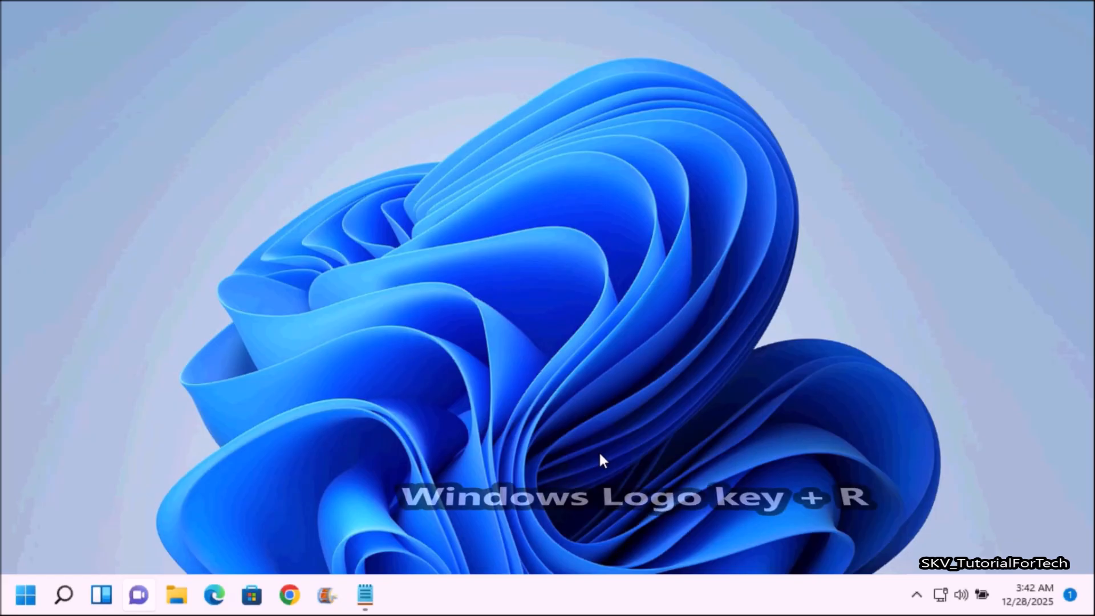
Open the Services console with the Run command services.msc and open the properties of the Windows Update service.
key("super+r")
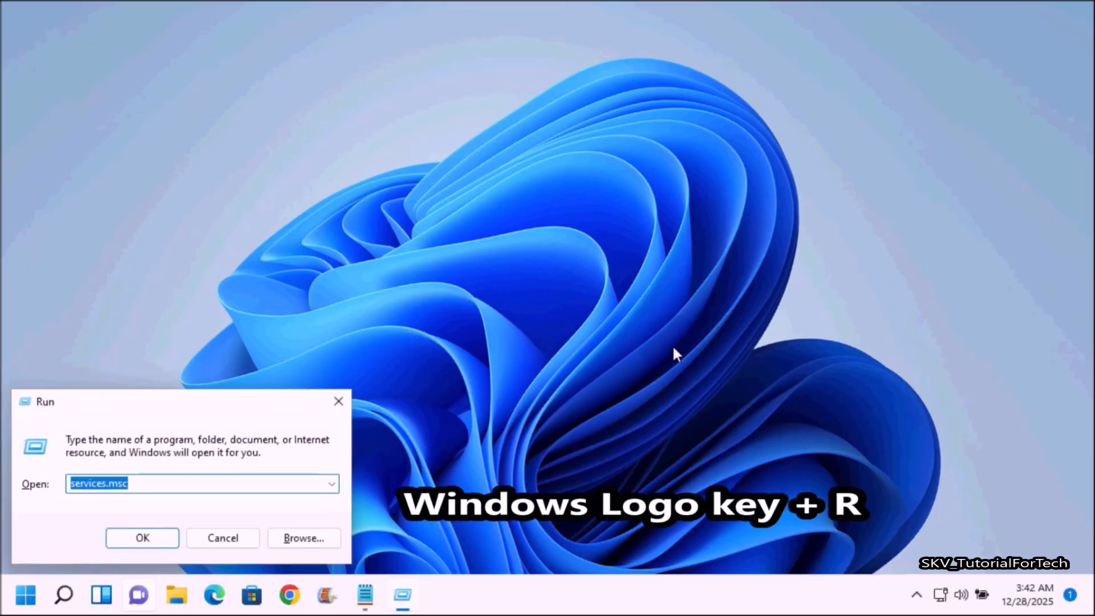
type("services.msc")
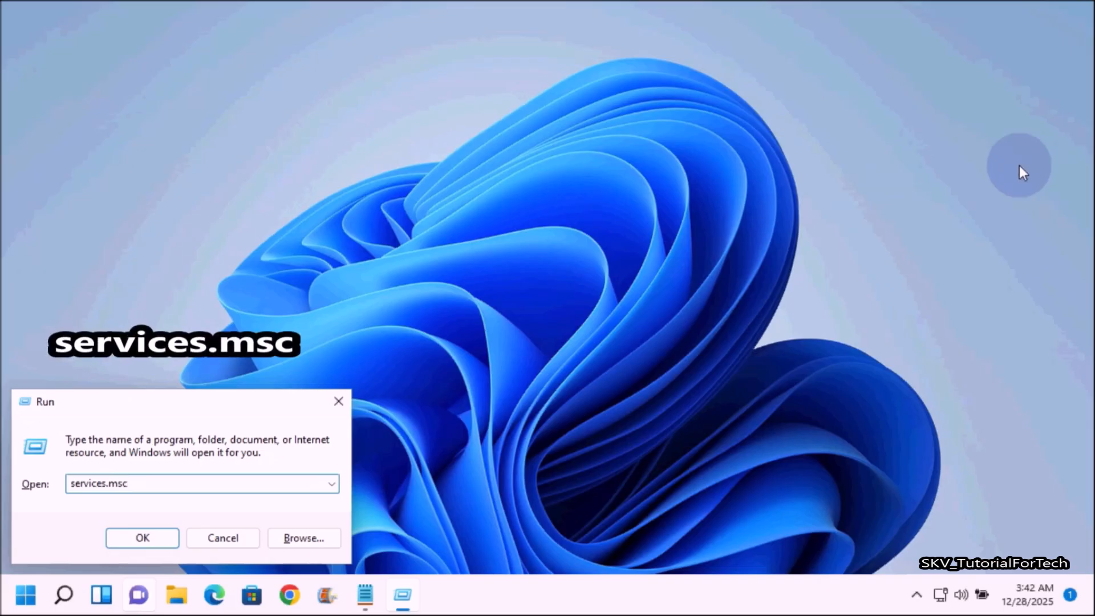
key("Return")
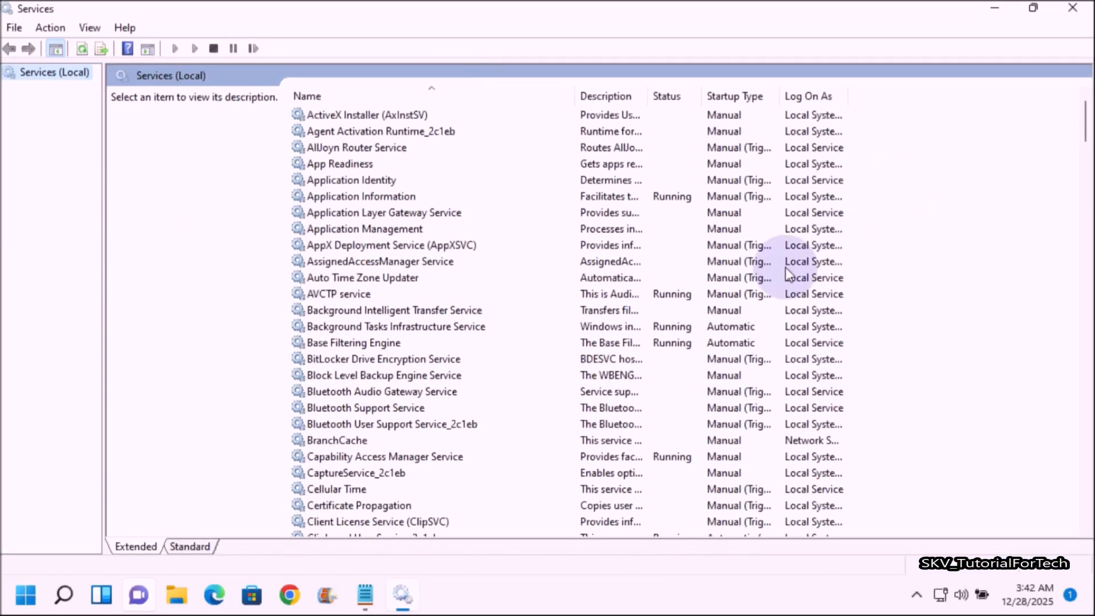
scroll(776, 367, "down", 15)
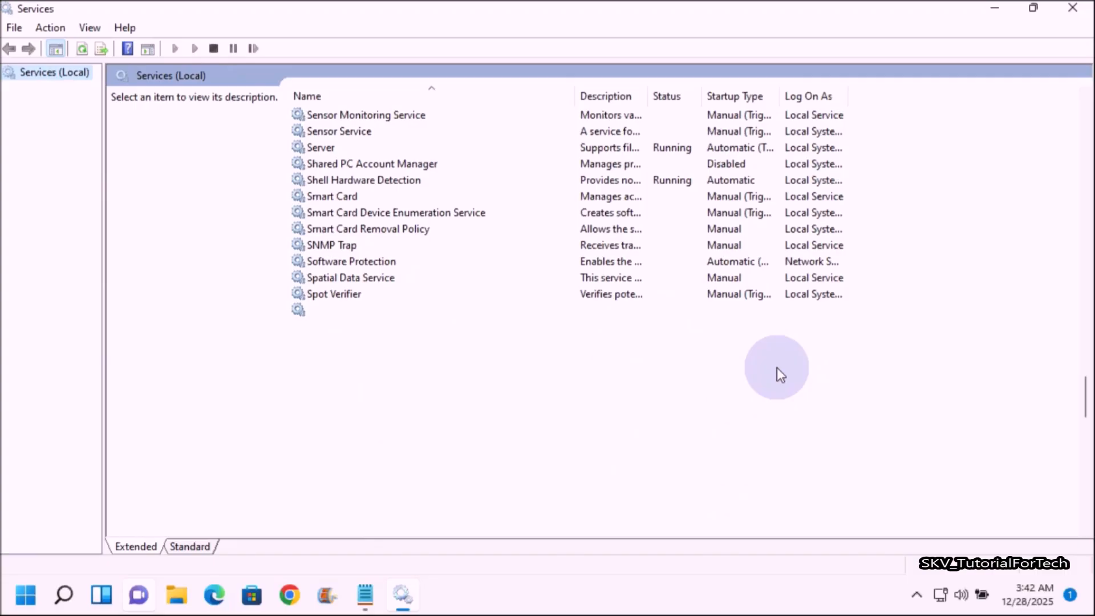
scroll(777, 367, "down", 20)
scroll(780, 372, "down", 1)
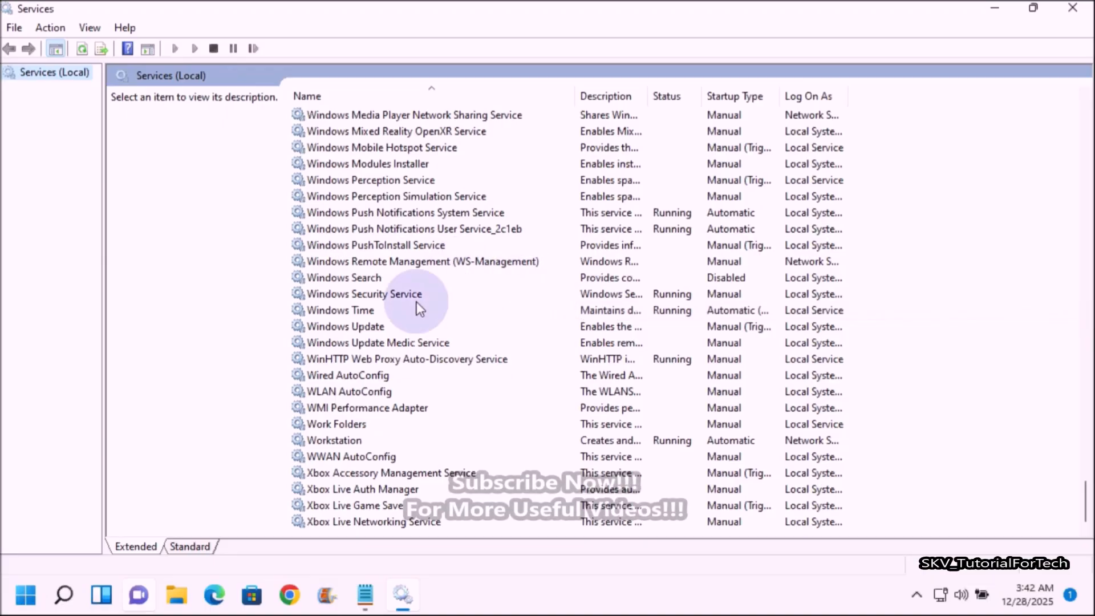
double_click(368, 326)
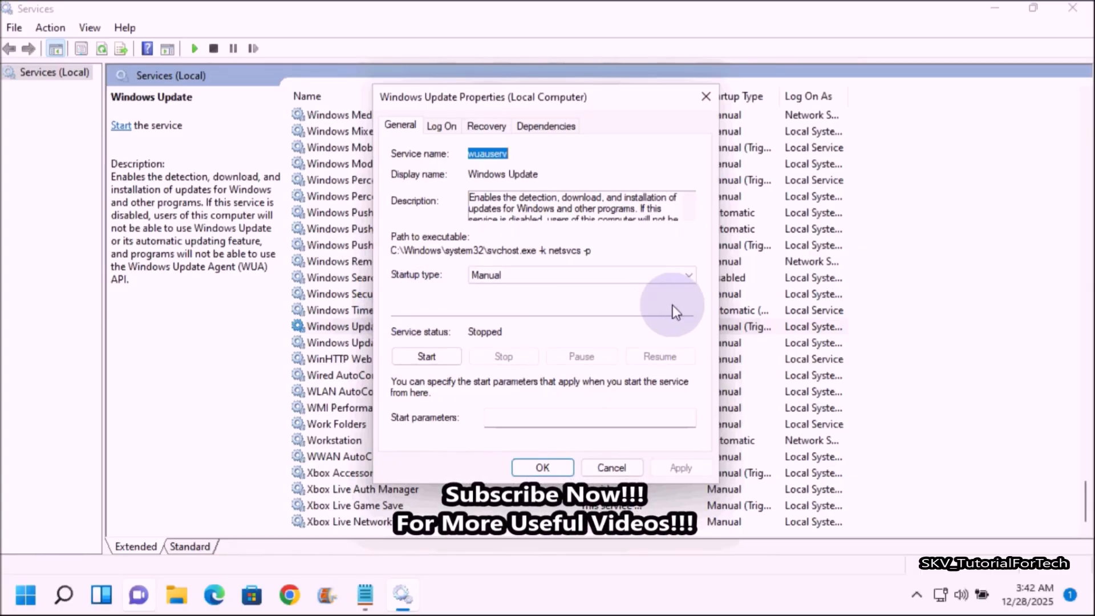
Set the Windows Update service's startup type to Automatic, start the service, and apply the changes.
left_click(687, 275)
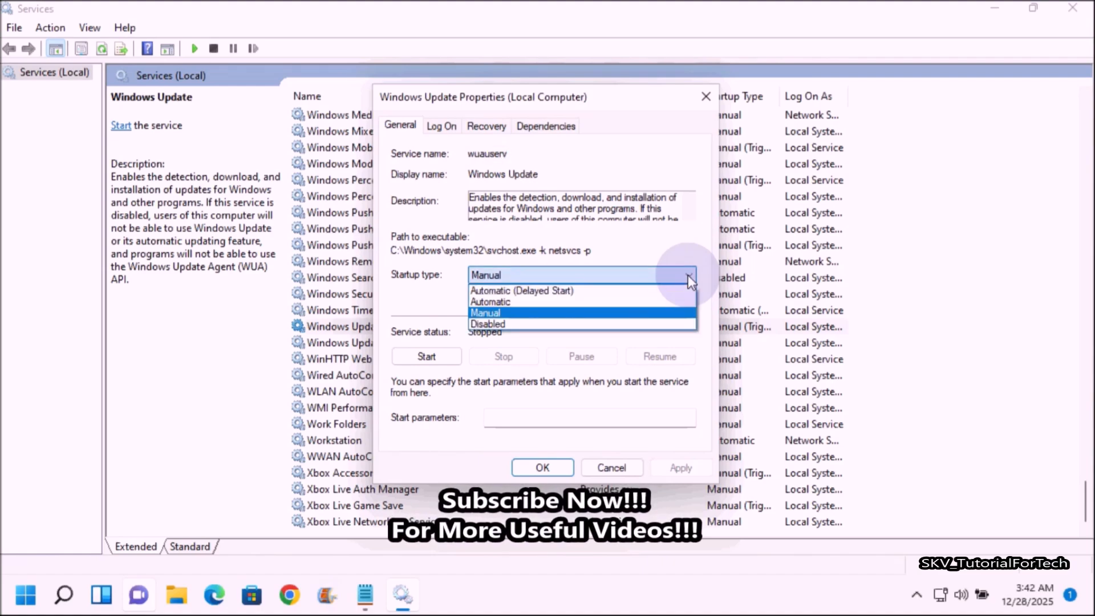
left_click(504, 301)
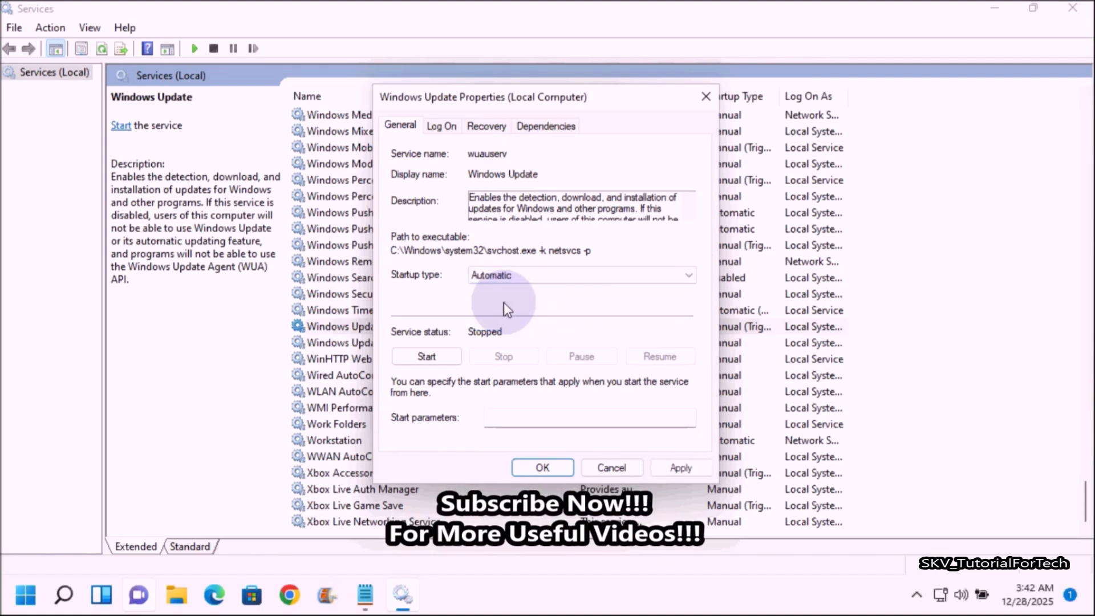
left_click(427, 357)
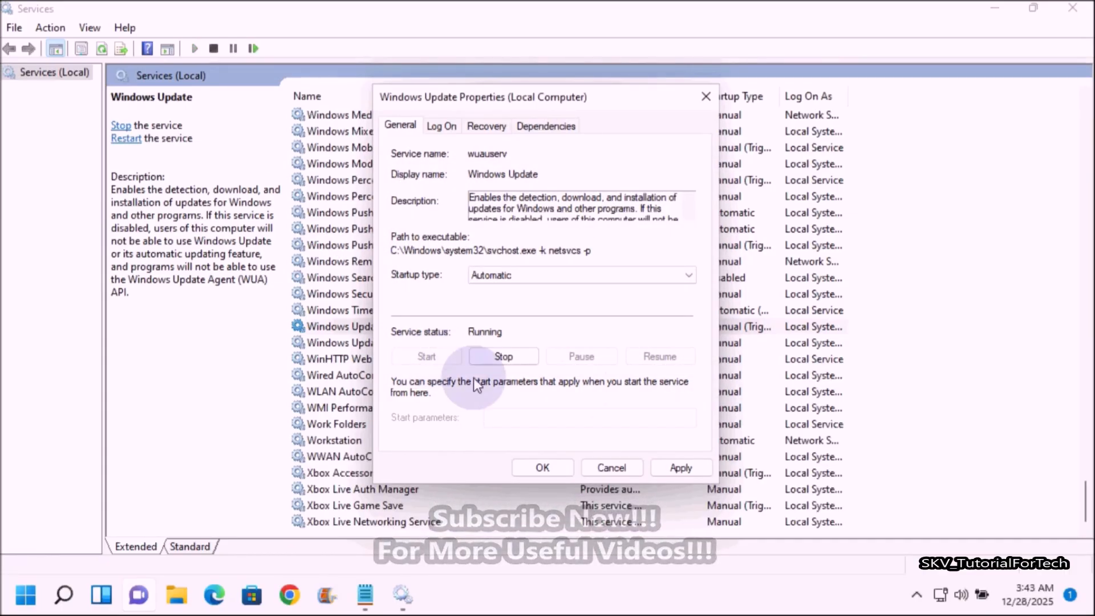
left_click(682, 468)
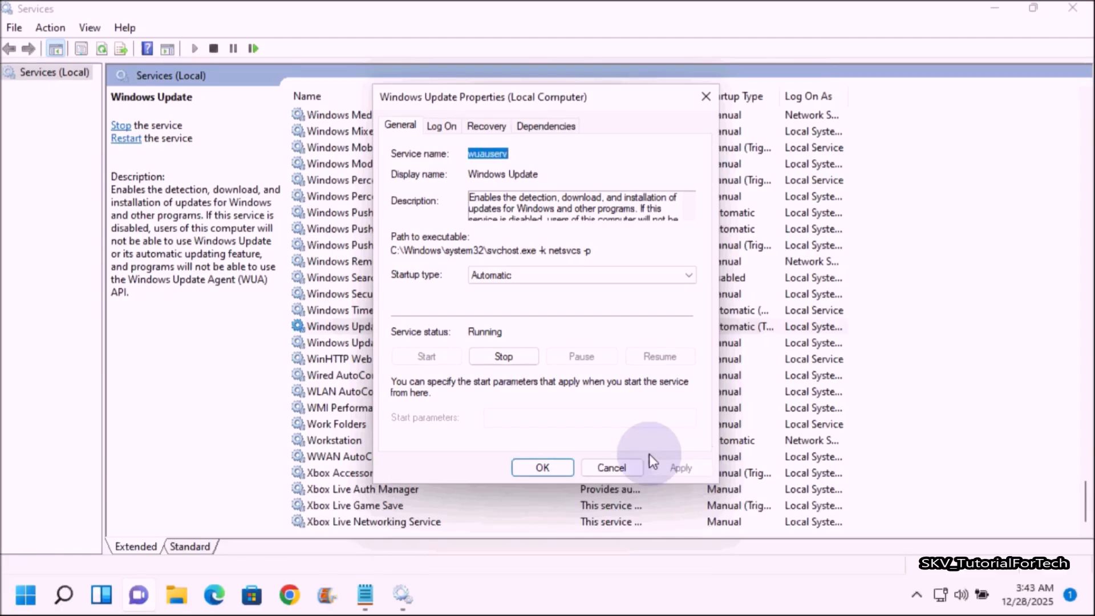
left_click(542, 466)
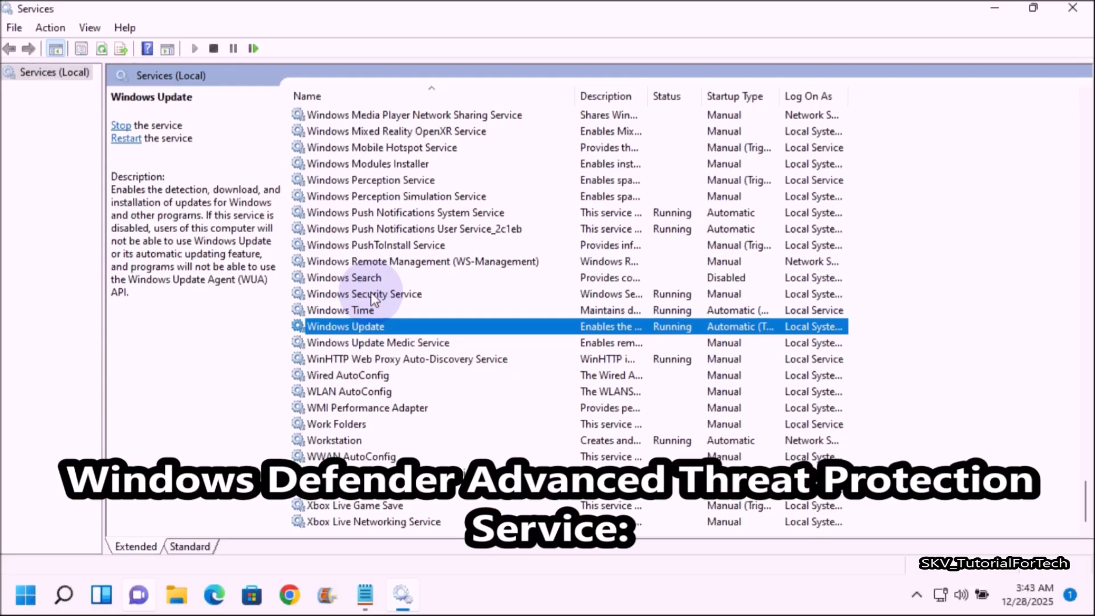
Review the properties of the Windows Security Service, Microsoft Defender Antivirus Service and Microsoft Defender Antivirus Network Inspection Service.
double_click(401, 292)
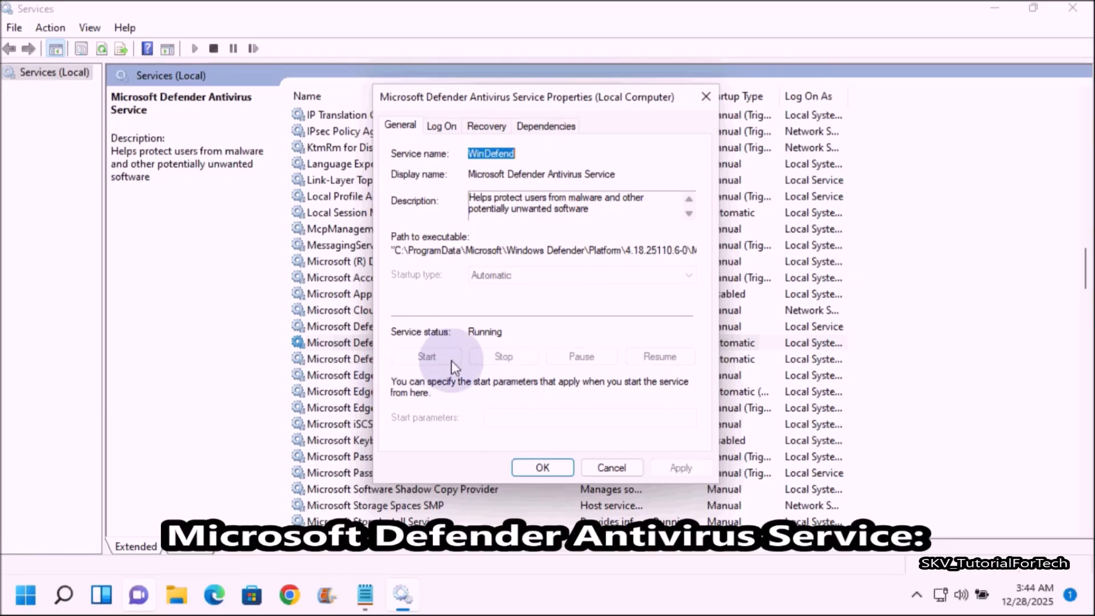
left_click(546, 471)
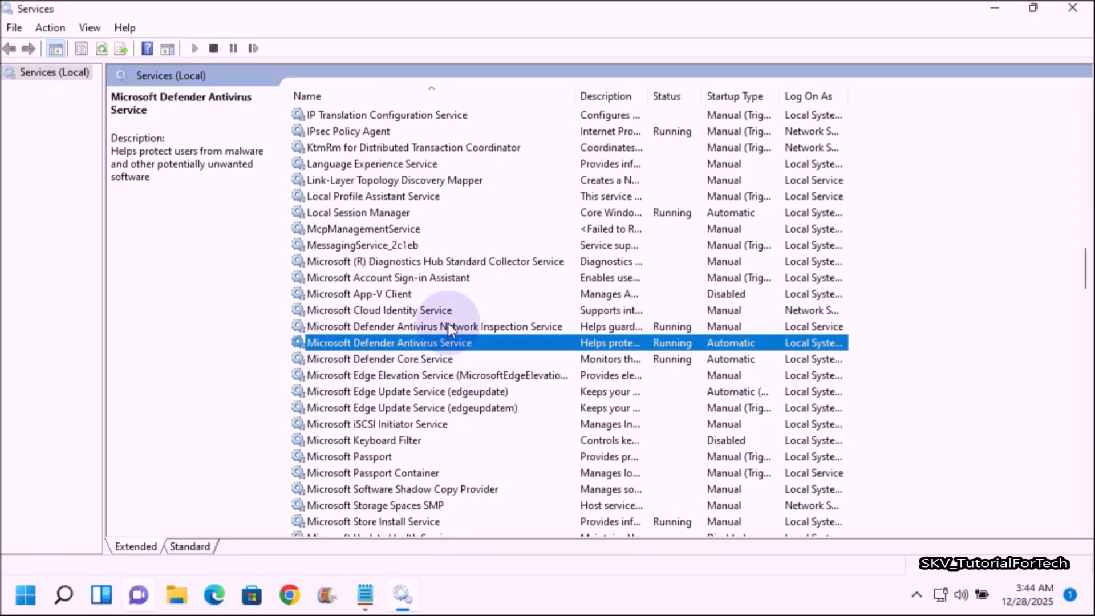
double_click(470, 327)
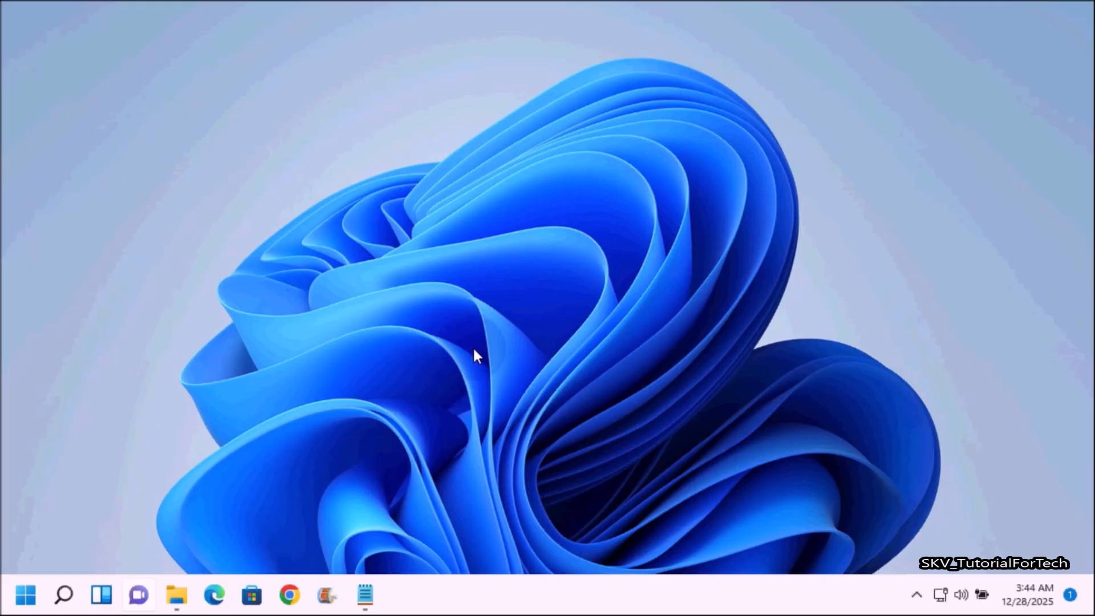
Open the Local Group Policy Editor with the Run command gpedit.msc, maximize it, and widen its policy tree.
key("super+r")
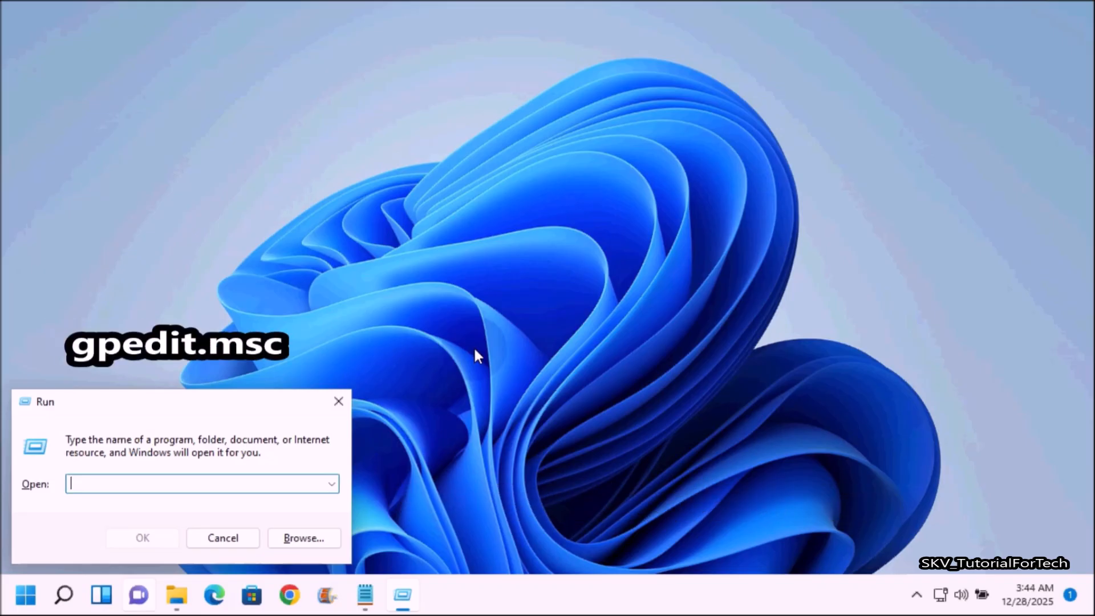
type("gpedit.msc")
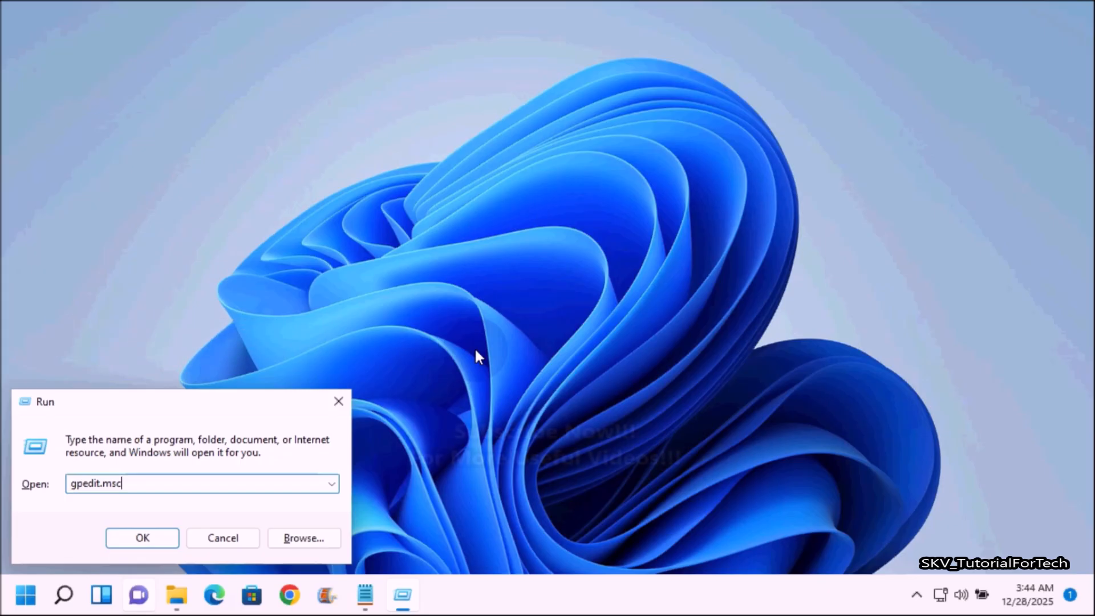
key("Return")
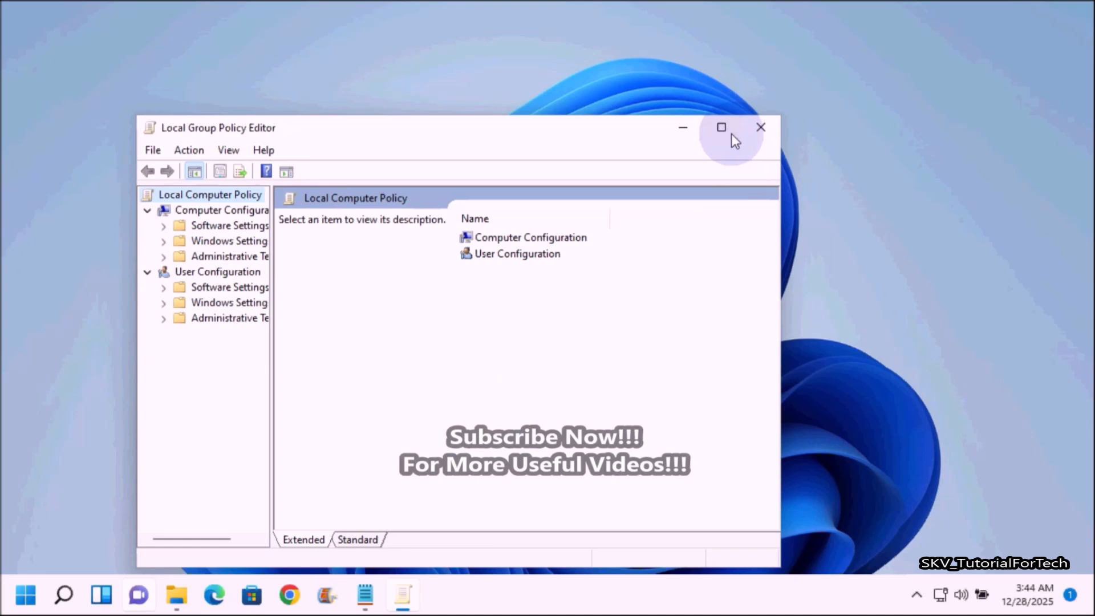
left_click(722, 128)
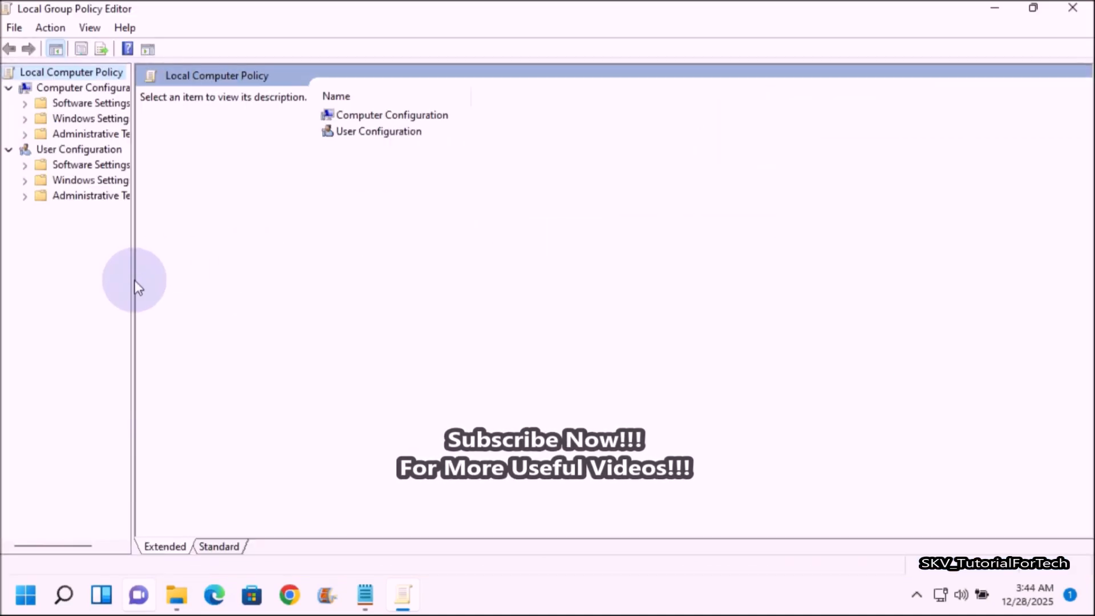
left_click_drag(133, 280, 232, 275)
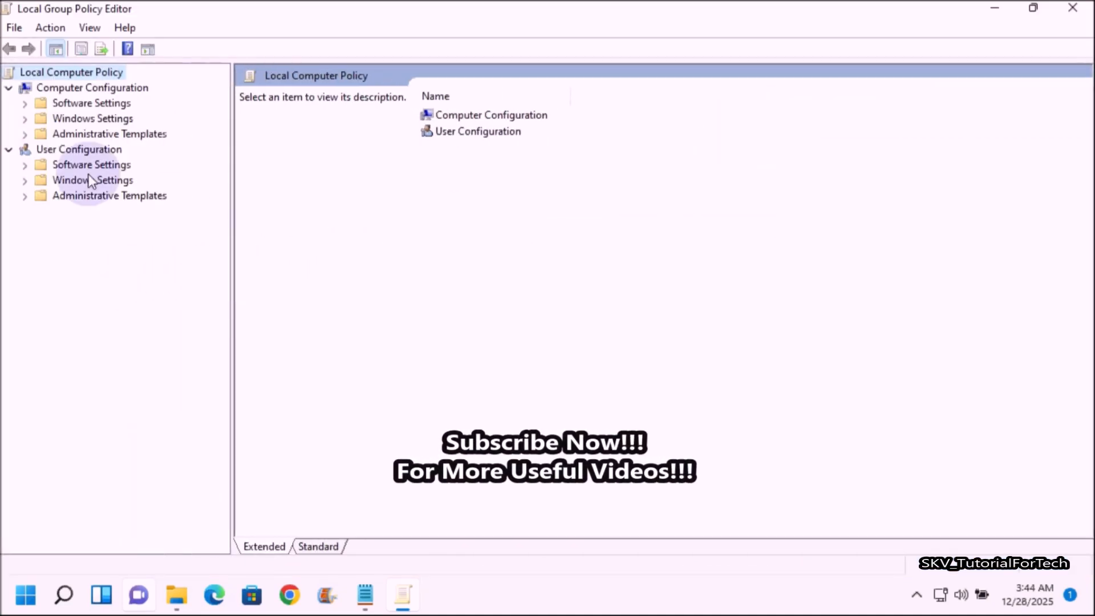
Open the Microsoft Defender Antivirus policy folder under Computer Configuration > Administrative Templates > Windows Components.
left_click(17, 92)
left_click(17, 92)
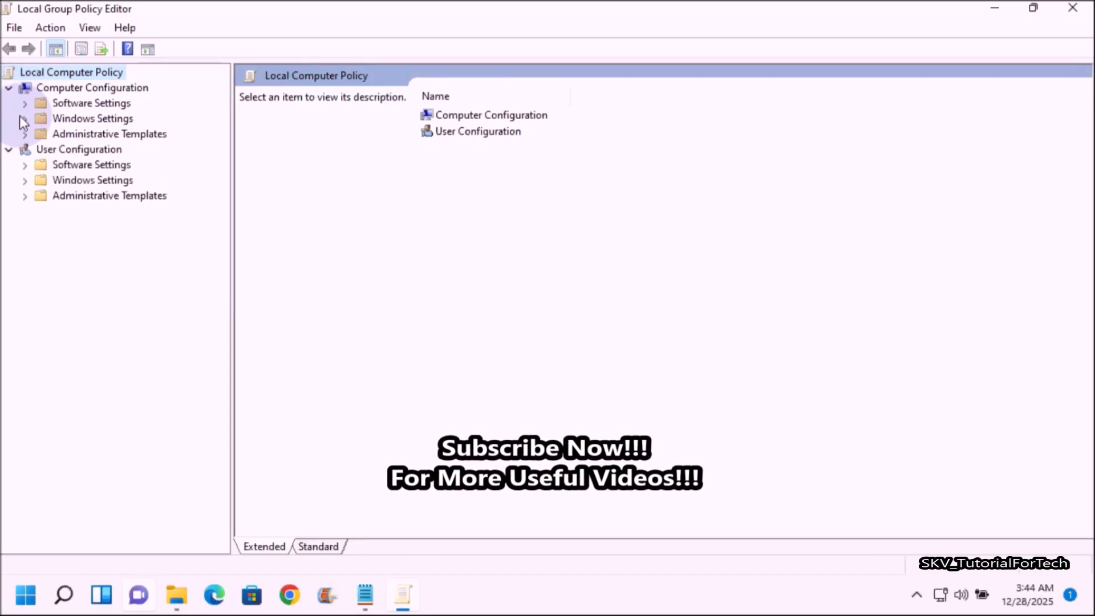
left_click(29, 137)
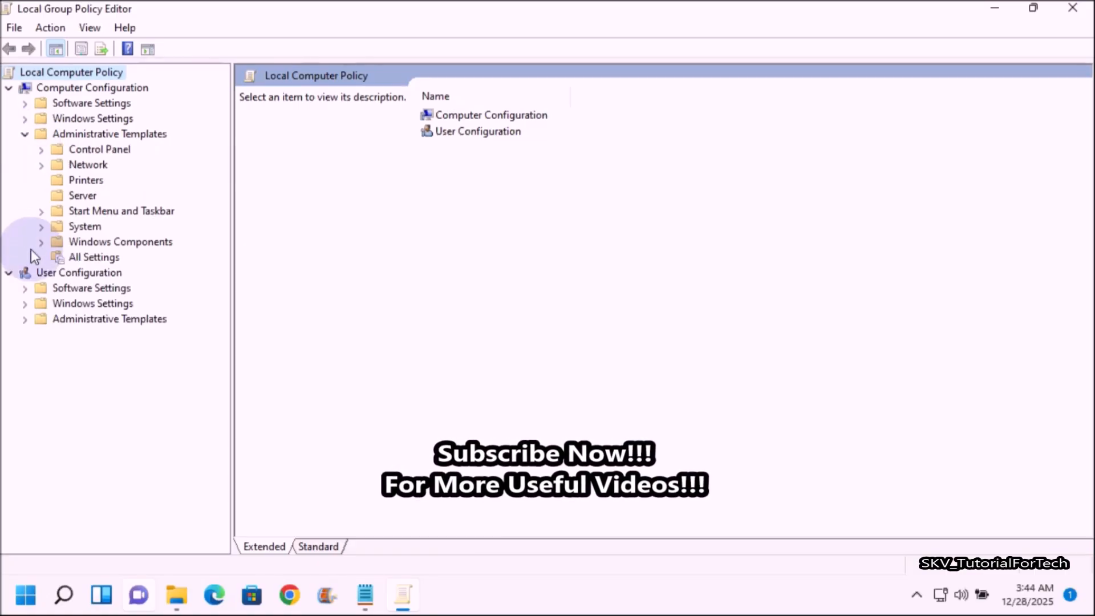
left_click(45, 244)
scroll(134, 325, "down", 4)
scroll(135, 328, "down", 5)
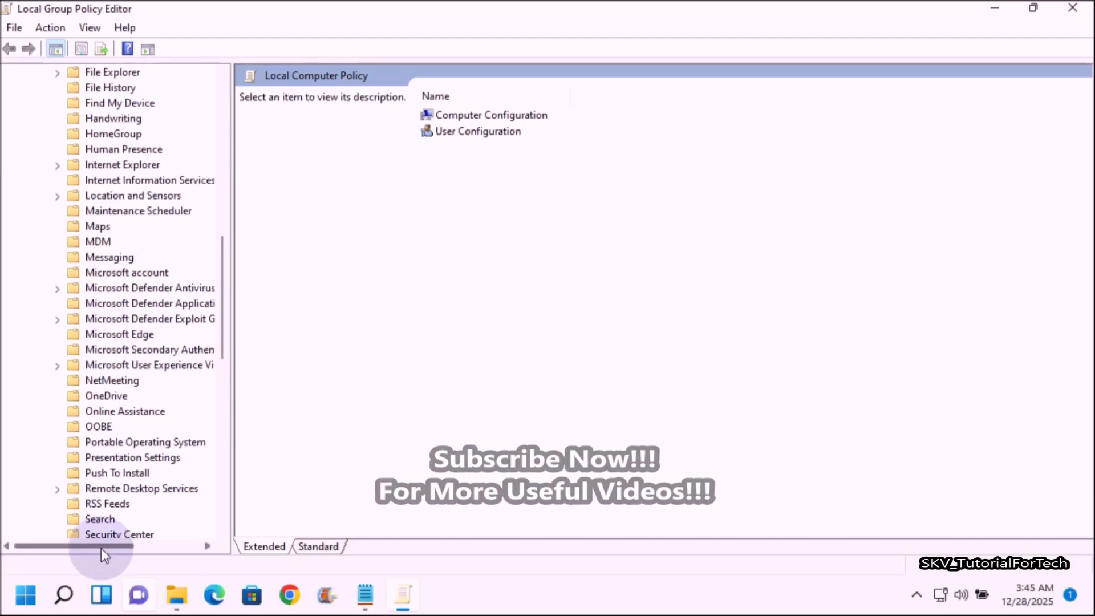
left_click_drag(101, 549, 118, 548)
left_click(97, 288)
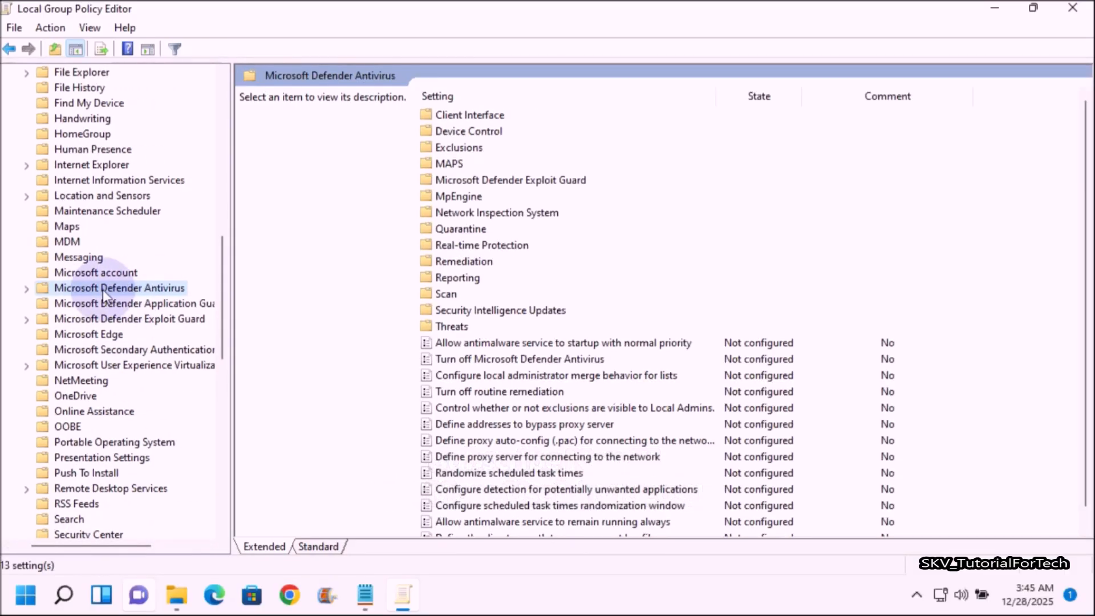
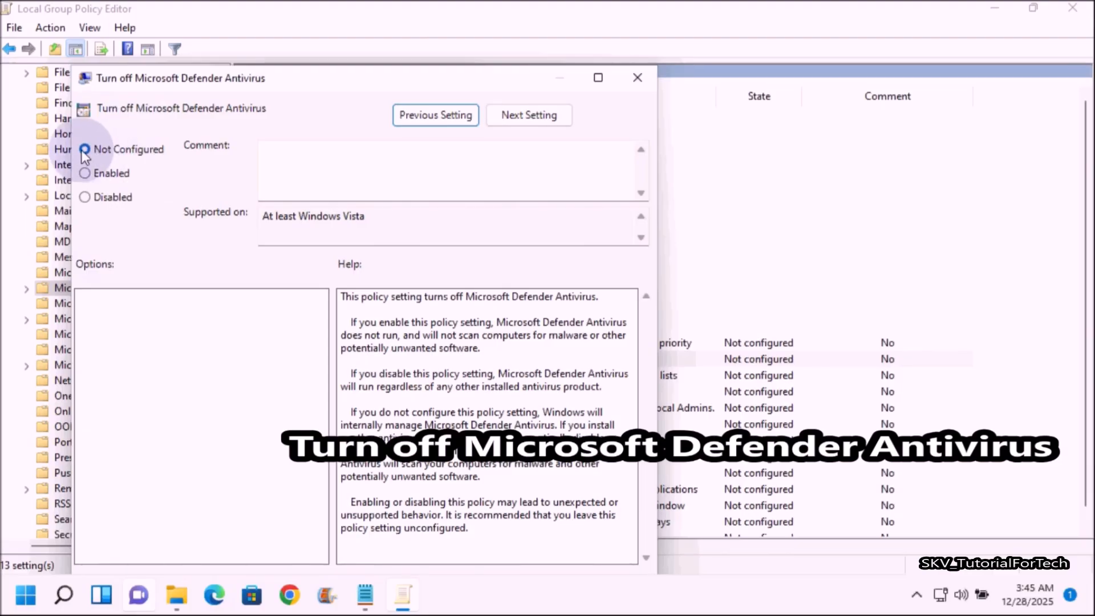
Set the Turn off Microsoft Defender Antivirus policy to Not Configured, apply it and close the policy's dialog.
left_click_drag(293, 84, 345, 45)
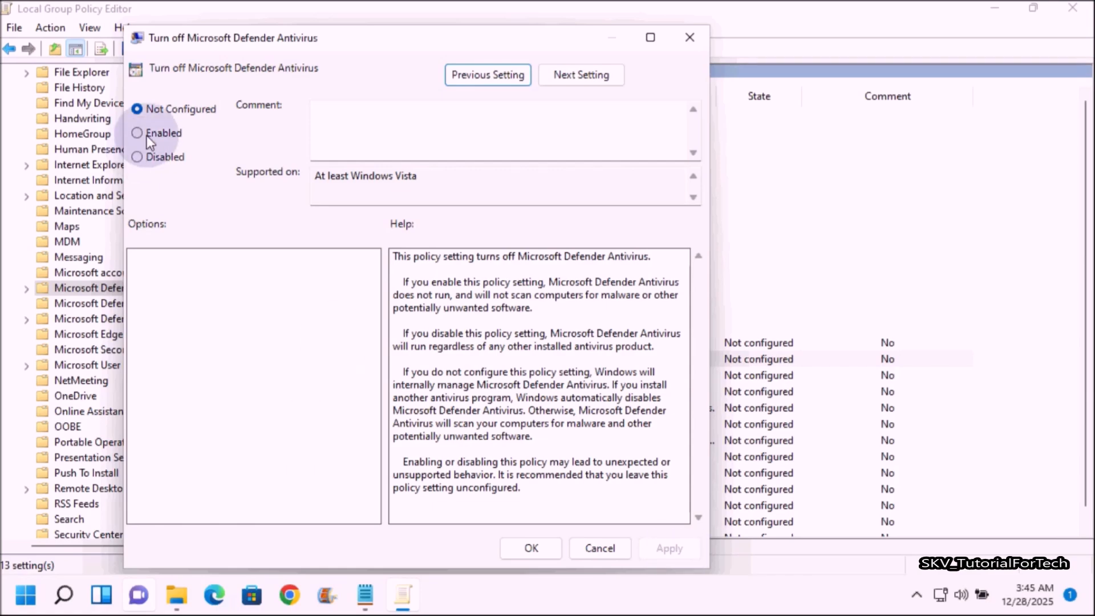
left_click(145, 156)
left_click(148, 107)
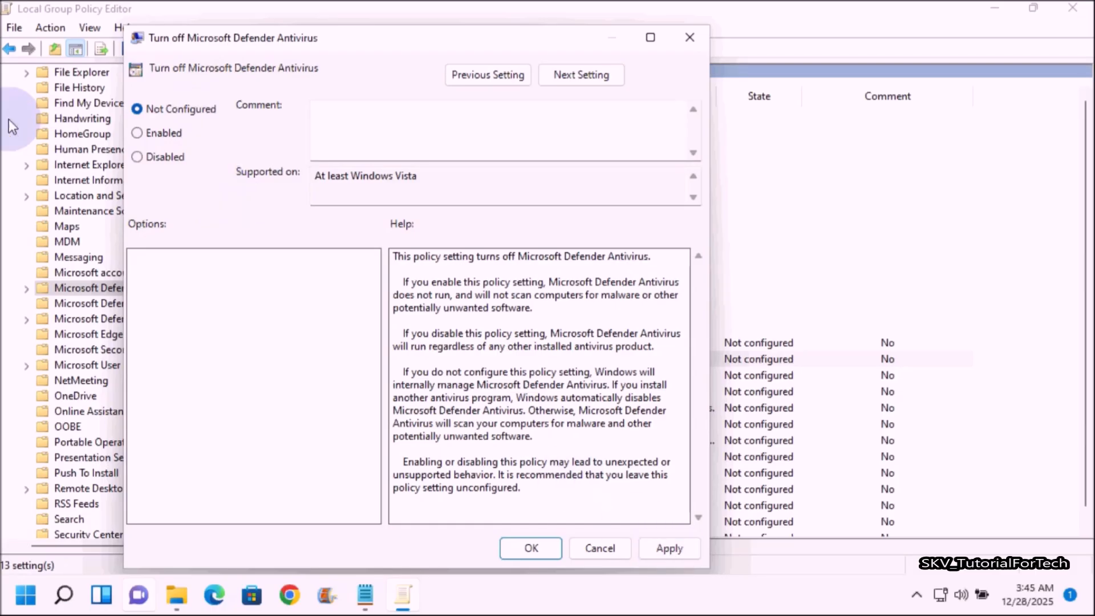
left_click(667, 551)
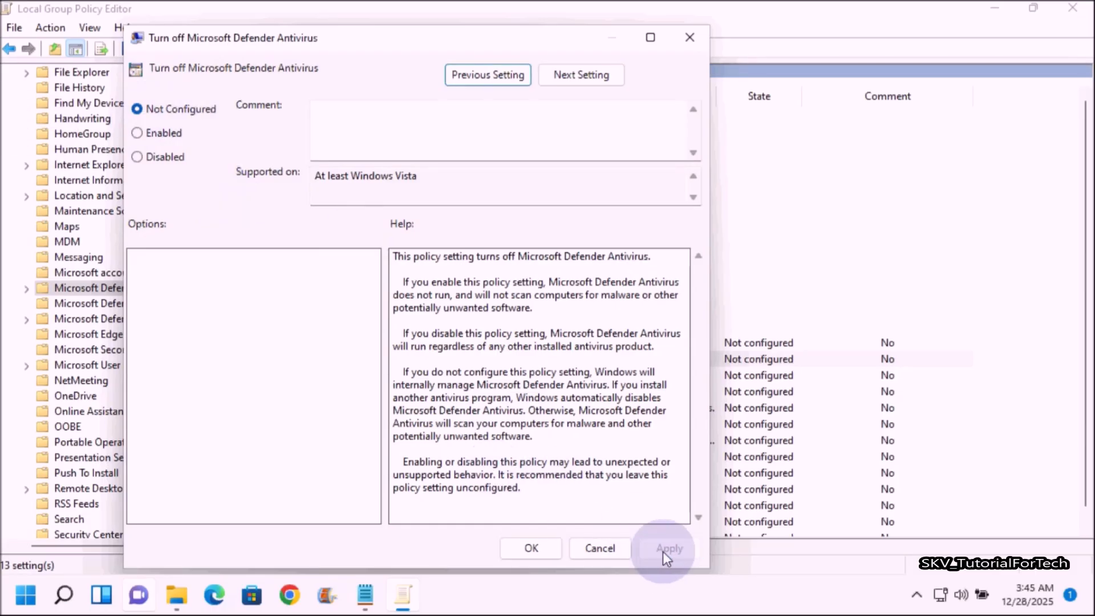
left_click(536, 546)
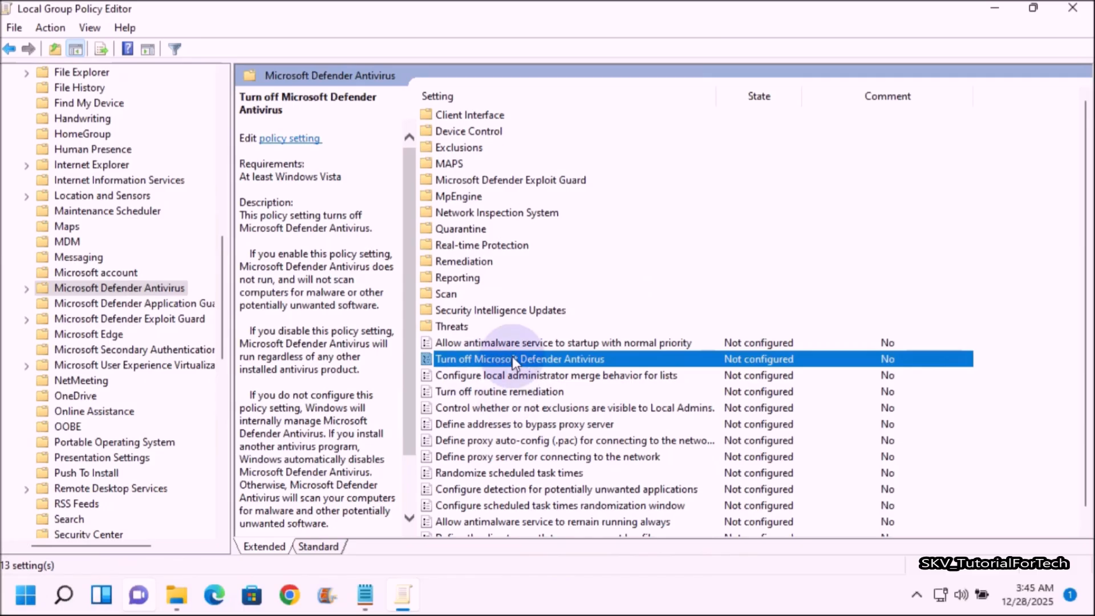
Collapse the Windows Components and Administrative Templates folders in the policy tree and close the Local Group Policy Editor.
scroll(100, 211, "up", 12)
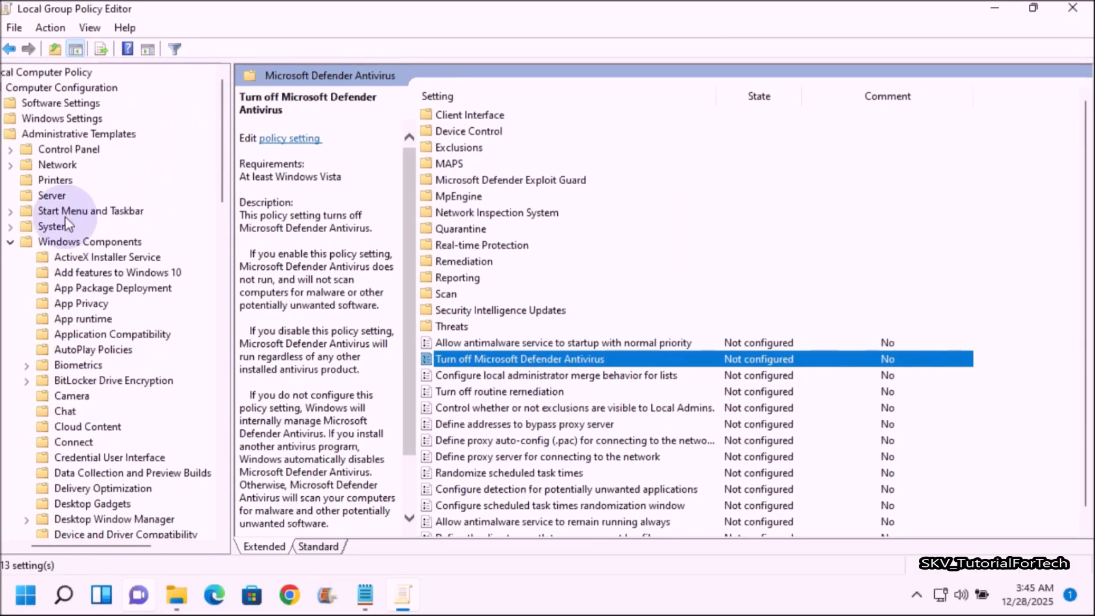
left_click(12, 242)
left_click(26, 136)
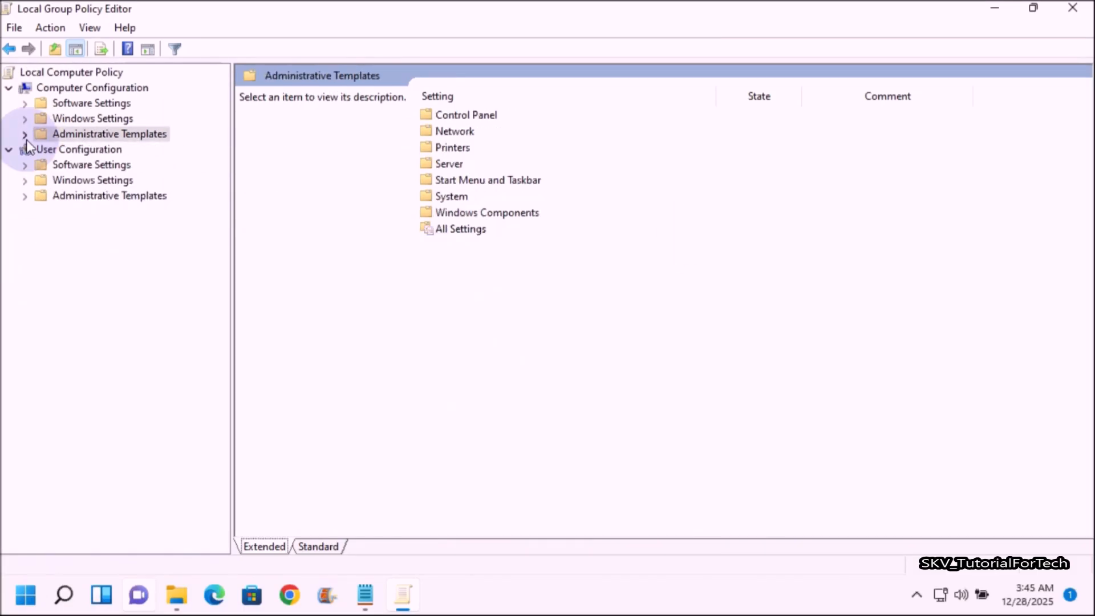
left_click(1072, 8)
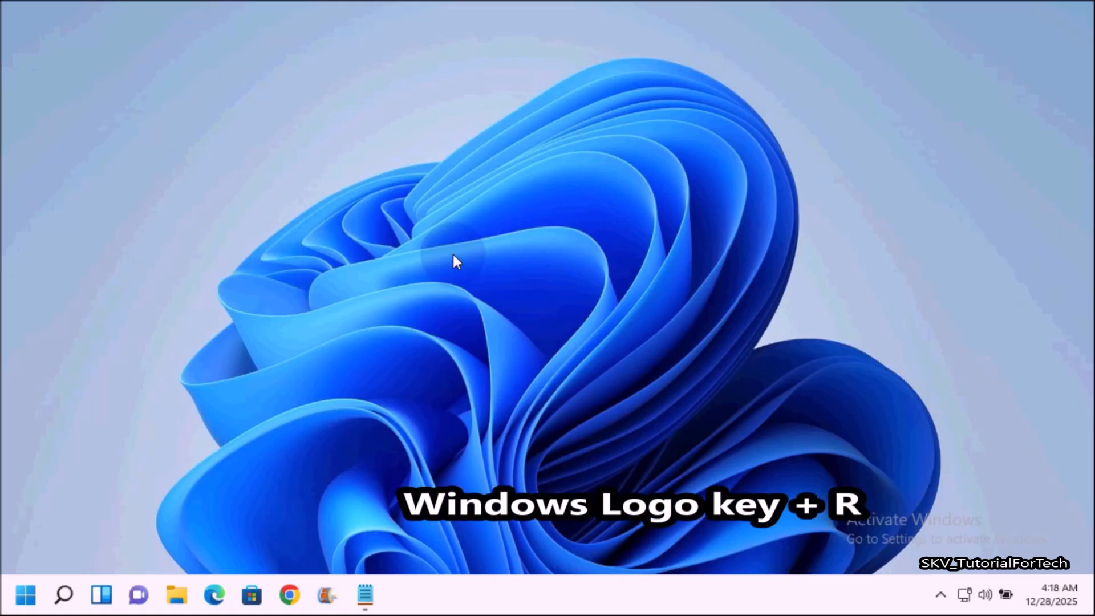
Open the Registry Editor with the Run command regedit and allow it to make changes to the device.
key("super+r")
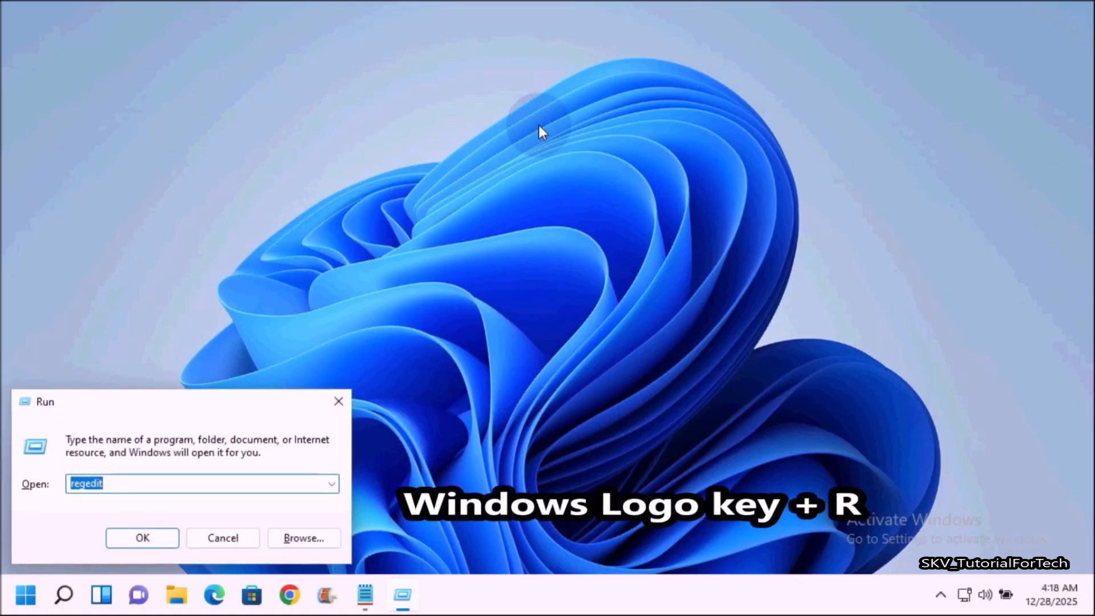
type("regedit")
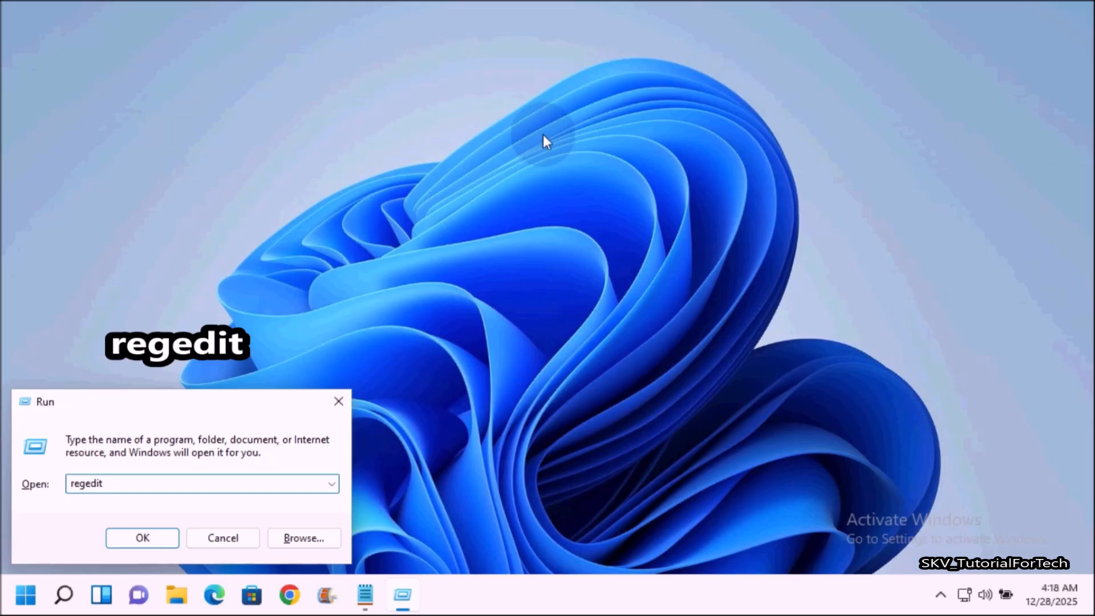
key("Return")
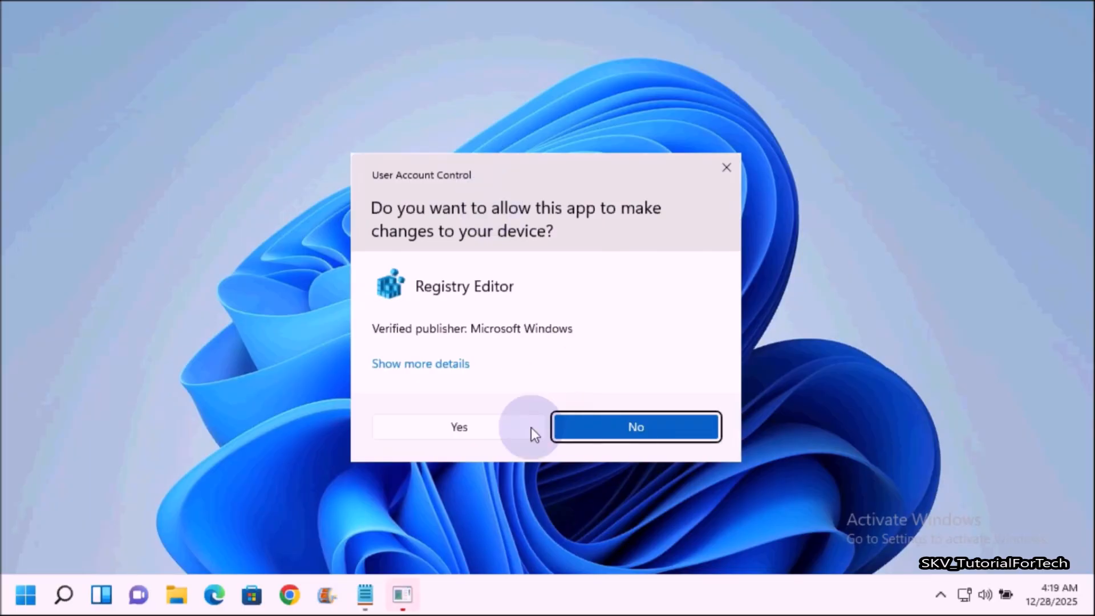
left_click(491, 429)
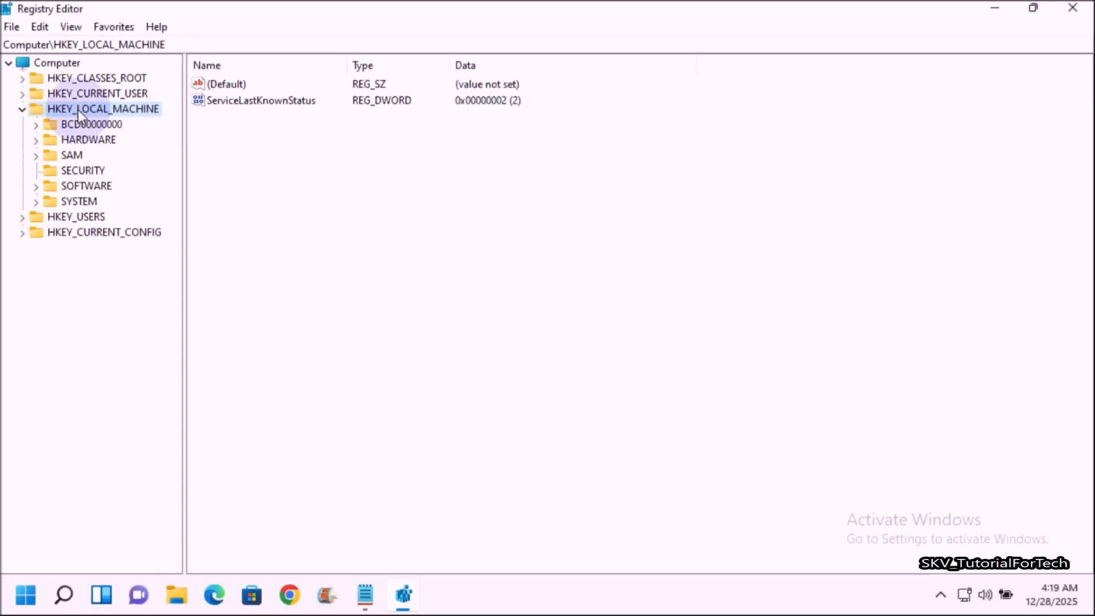
Open the registry key HKEY_LOCAL_MACHINE\SOFTWARE\Policies\Microsoft\Windows Defender.
left_click(19, 110)
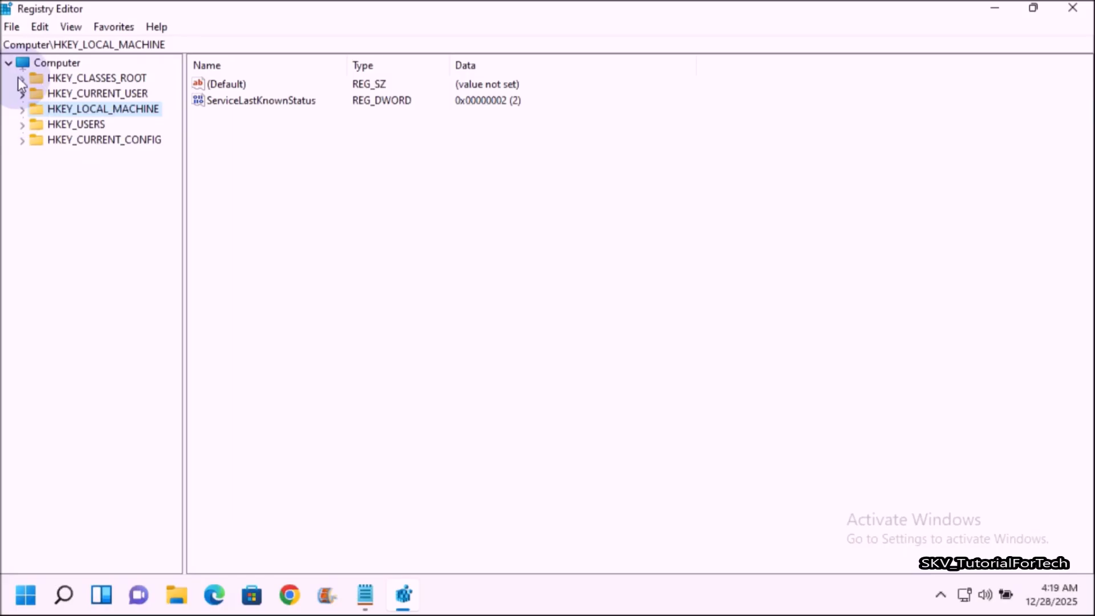
left_click(22, 110)
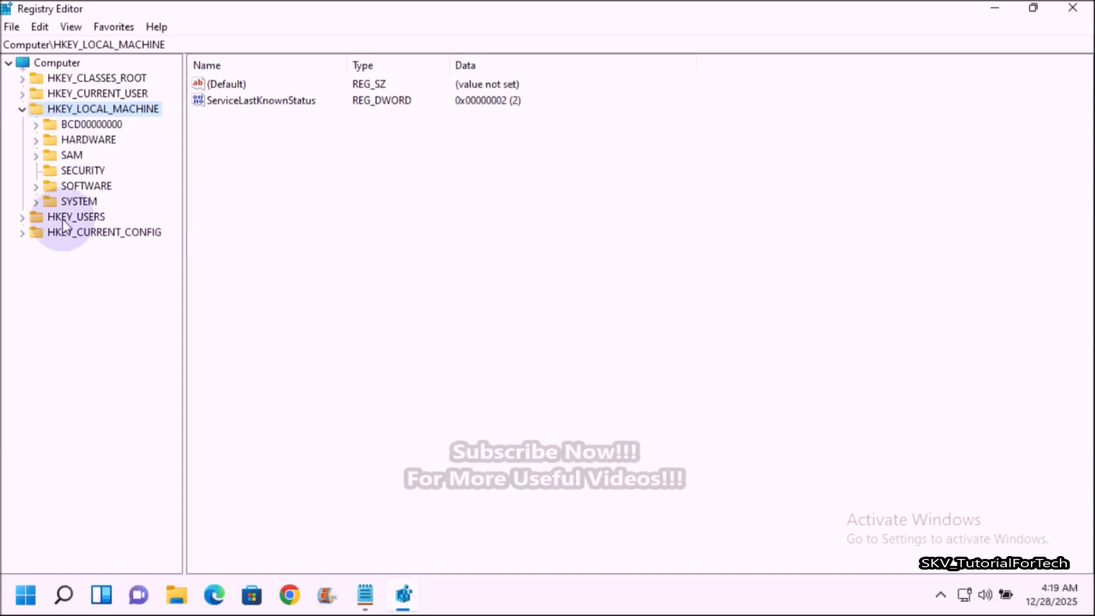
left_click(36, 190)
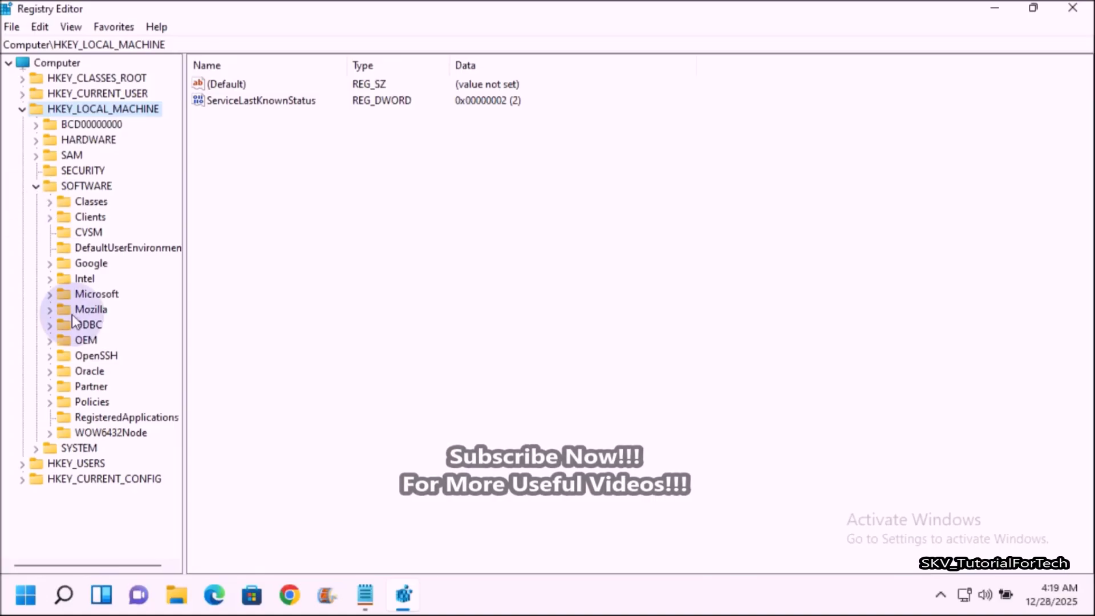
left_click(50, 402)
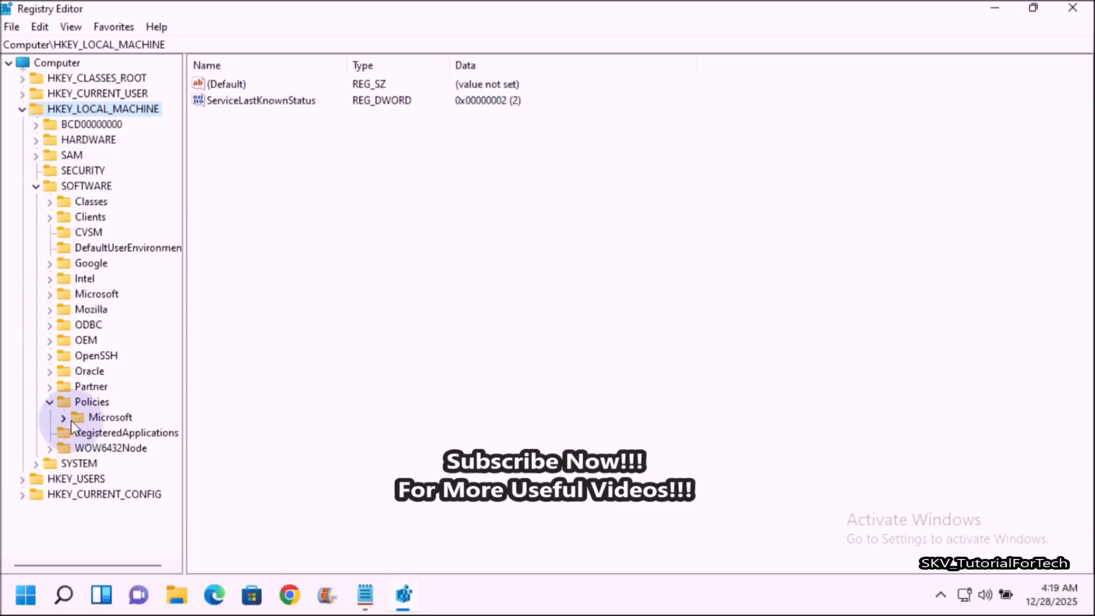
left_click(64, 417)
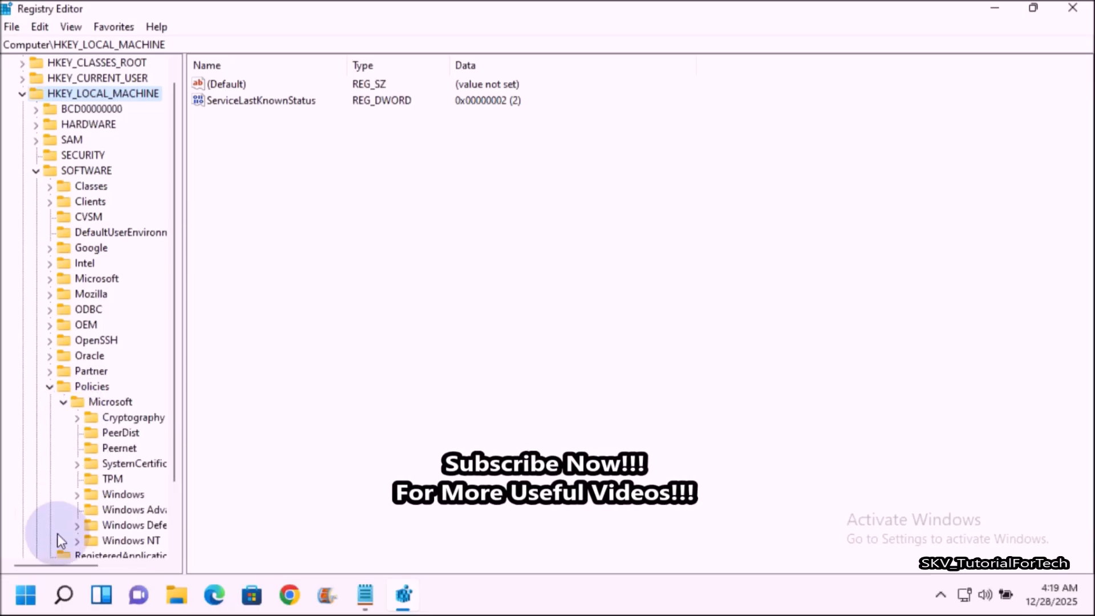
left_click_drag(75, 566, 112, 570)
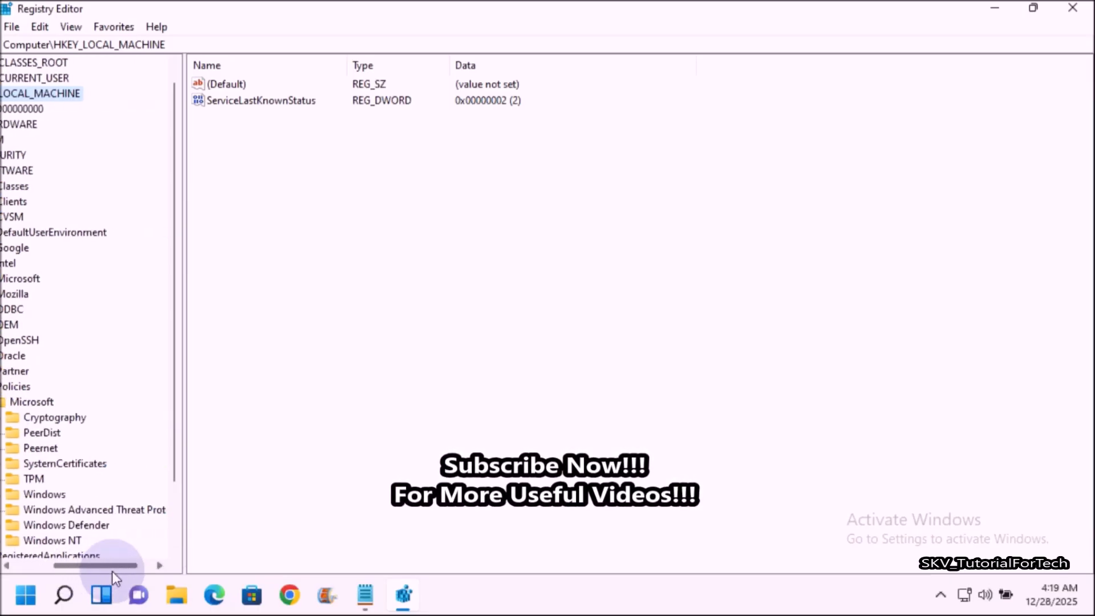
left_click(71, 525)
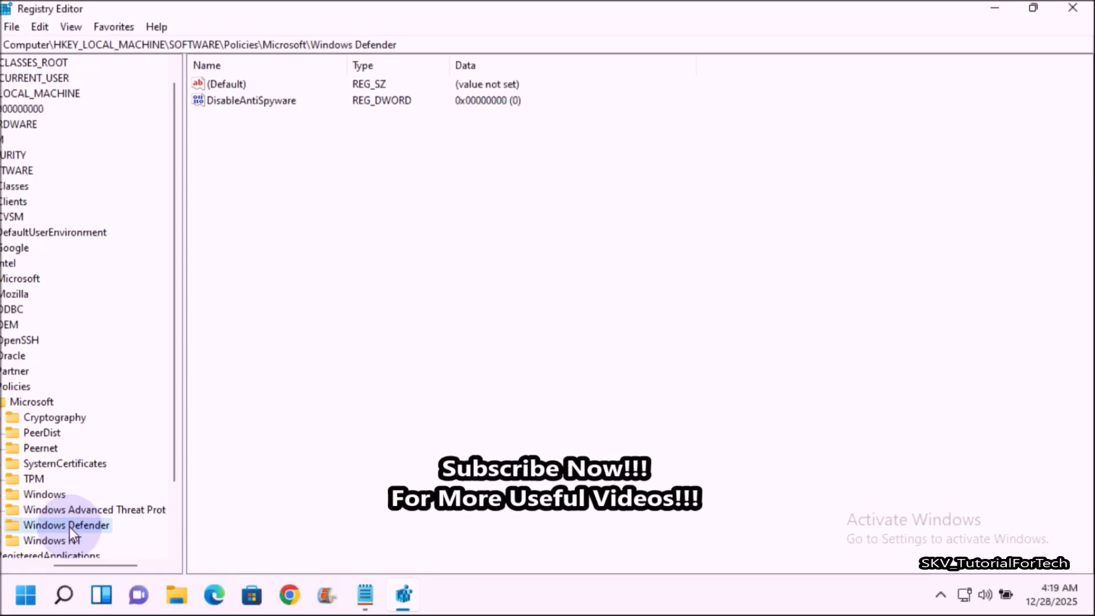
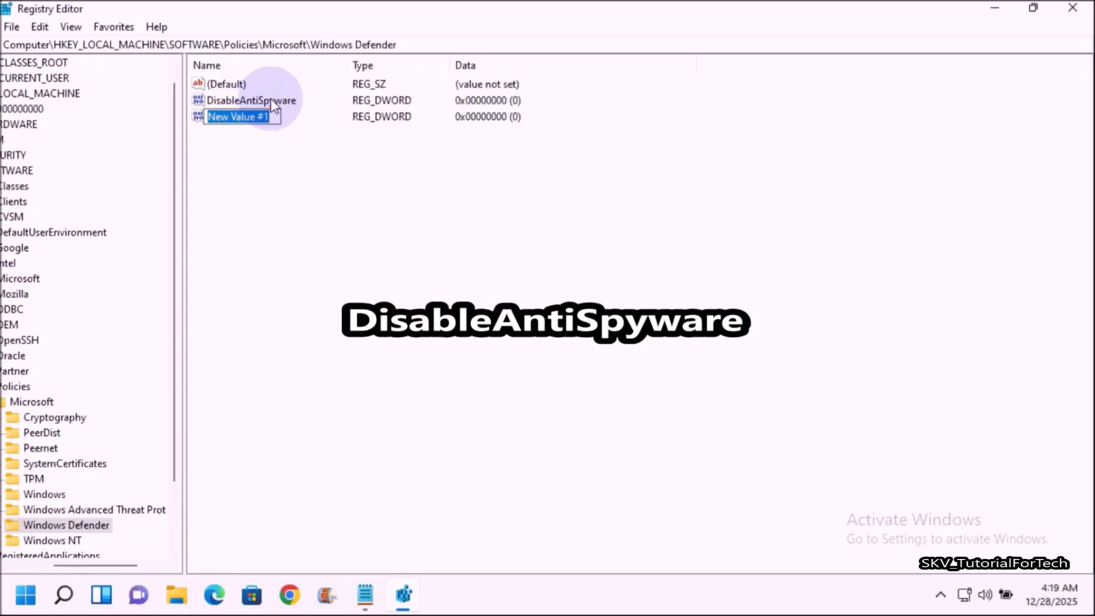
left_click(199, 119)
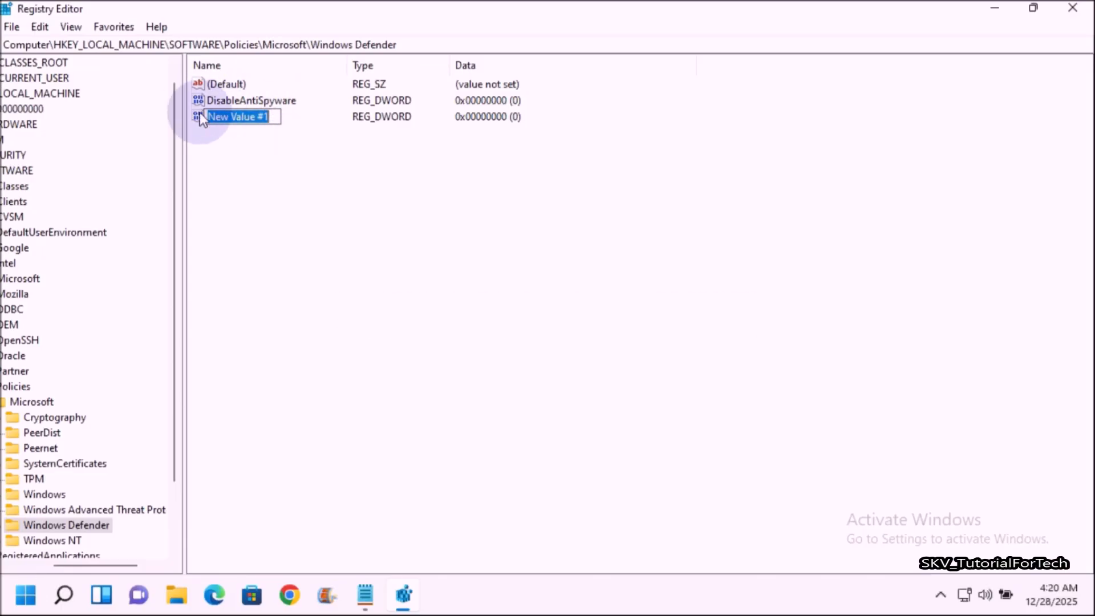
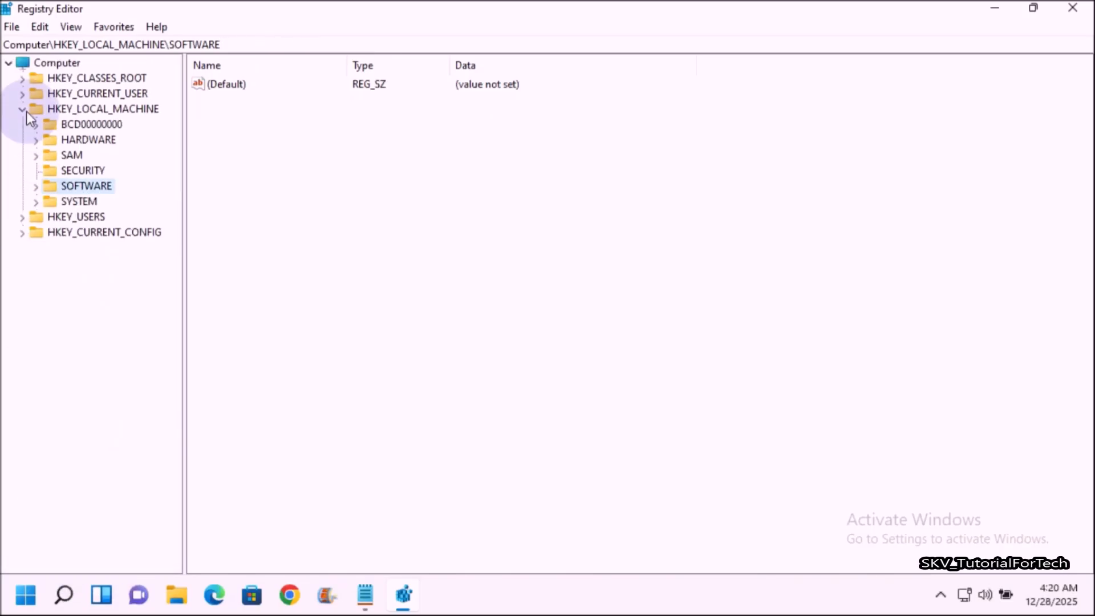
Collapse the HKEY_LOCAL_MACHINE branch and close the Registry Editor.
left_click(25, 110)
left_click(1076, 10)
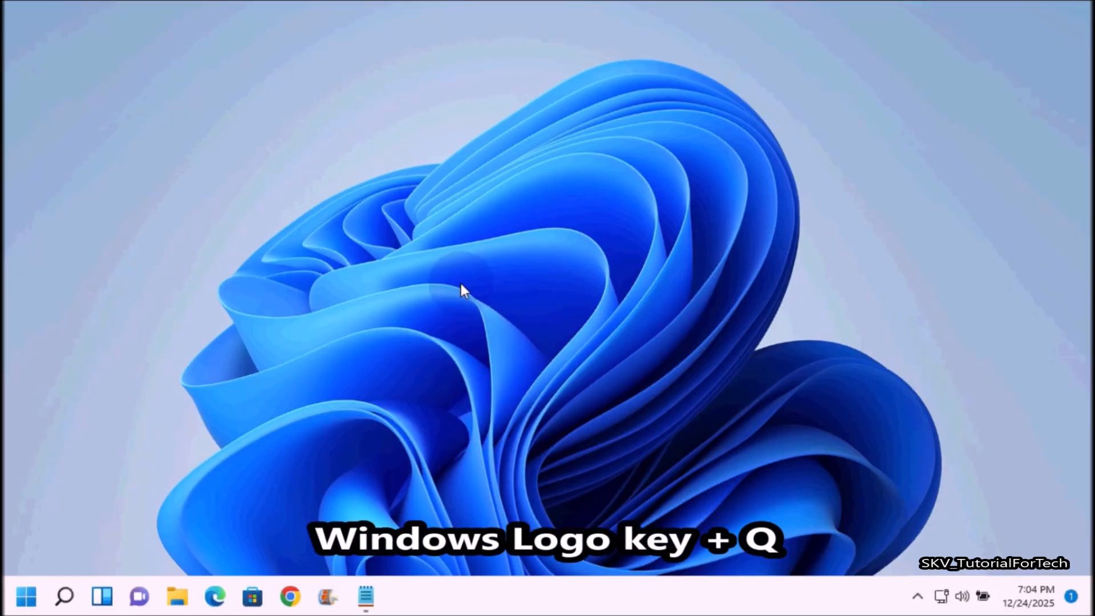
Search Windows for "Windows Security" and open that app's settings page.
key("super+q")
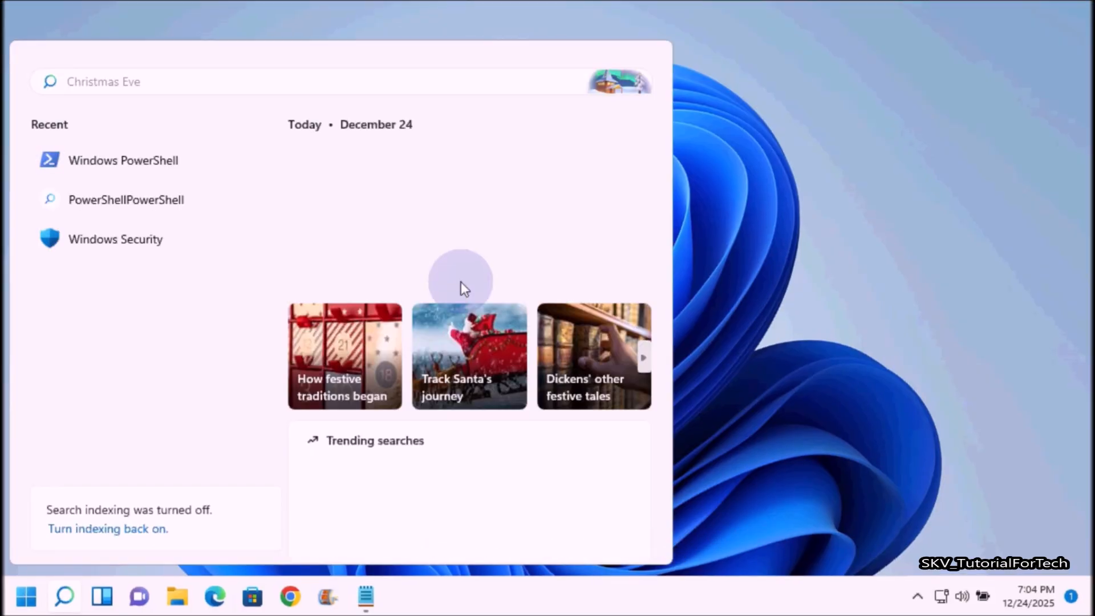
type("Windows Security")
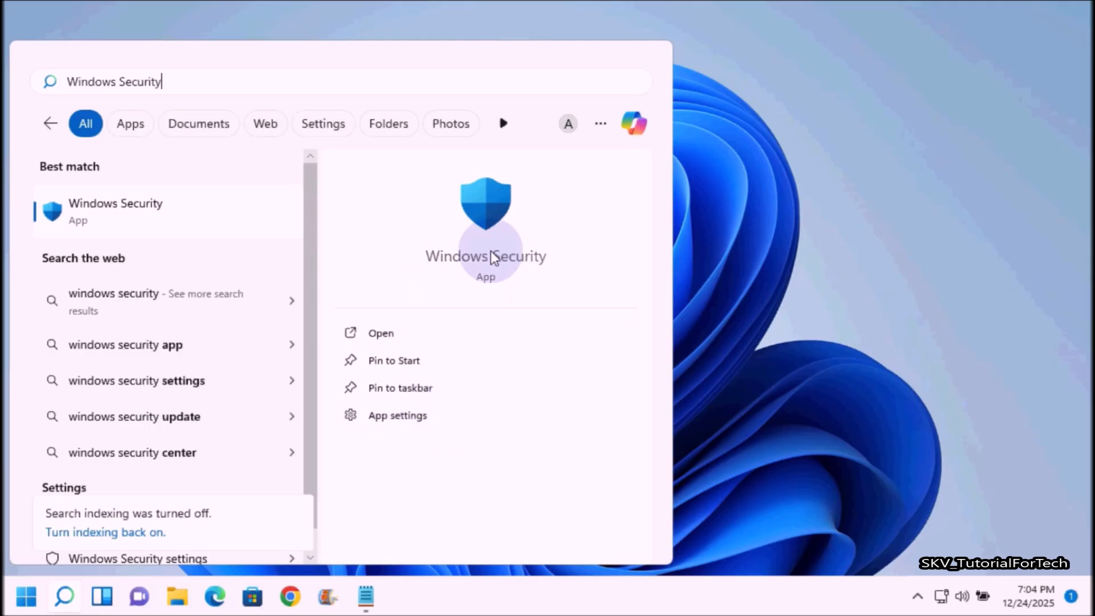
left_click(428, 421)
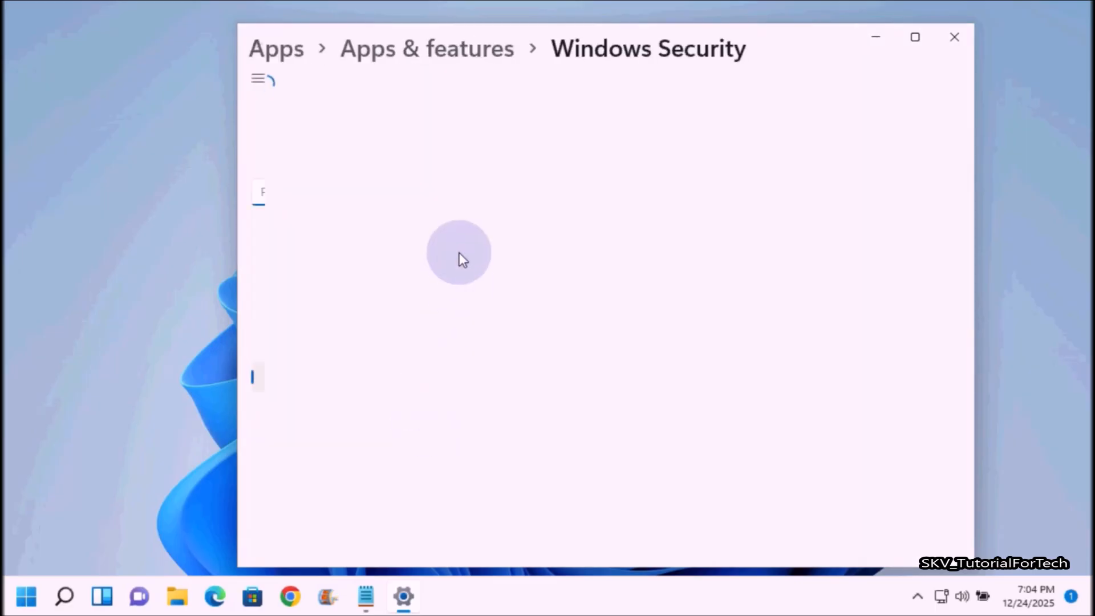
Repair the Windows Security app and reset it, confirming the deletion of its data, and close the Settings window.
scroll(601, 314, "down", 2)
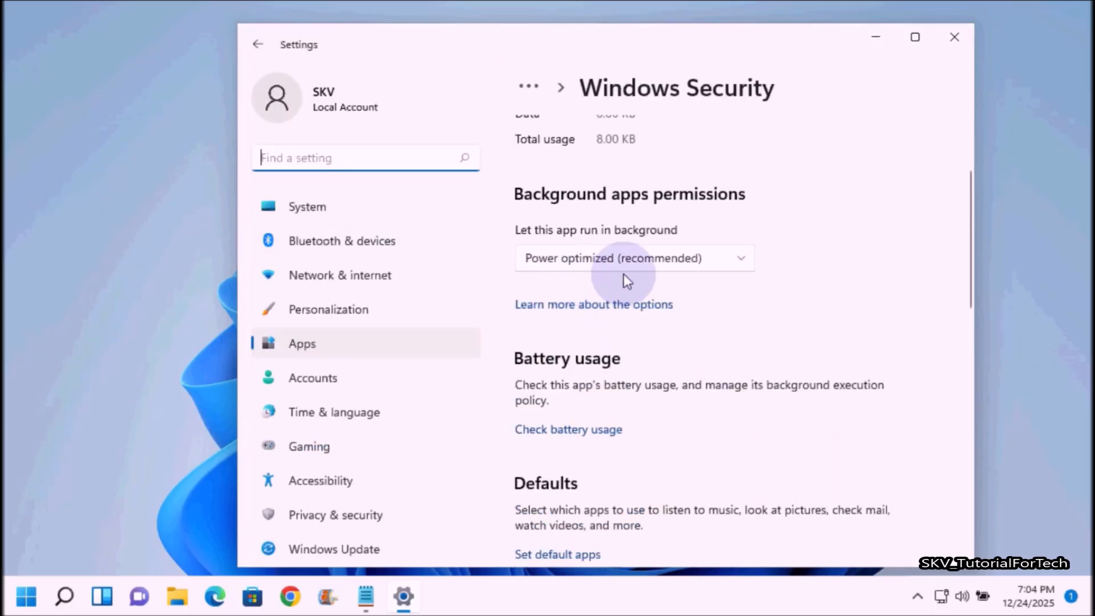
scroll(656, 324, "down", 7)
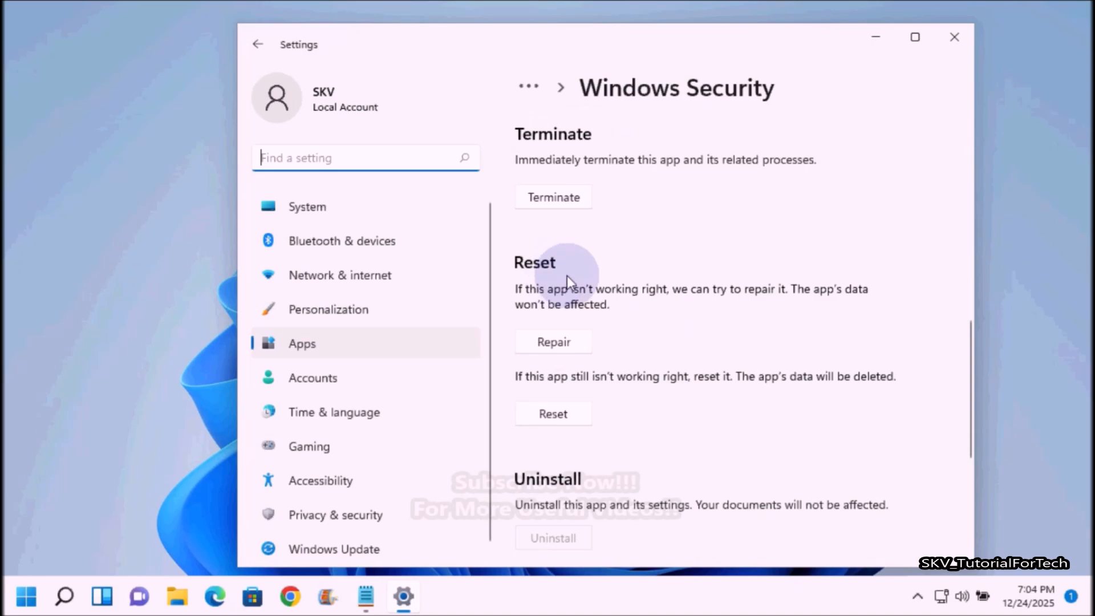
left_click(554, 344)
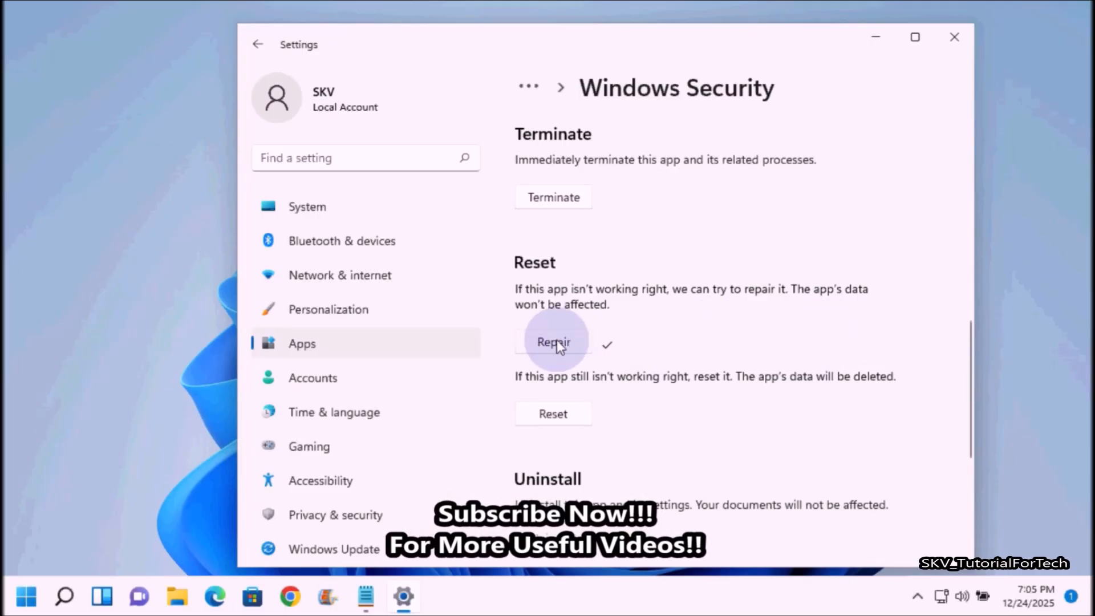
left_click(562, 418)
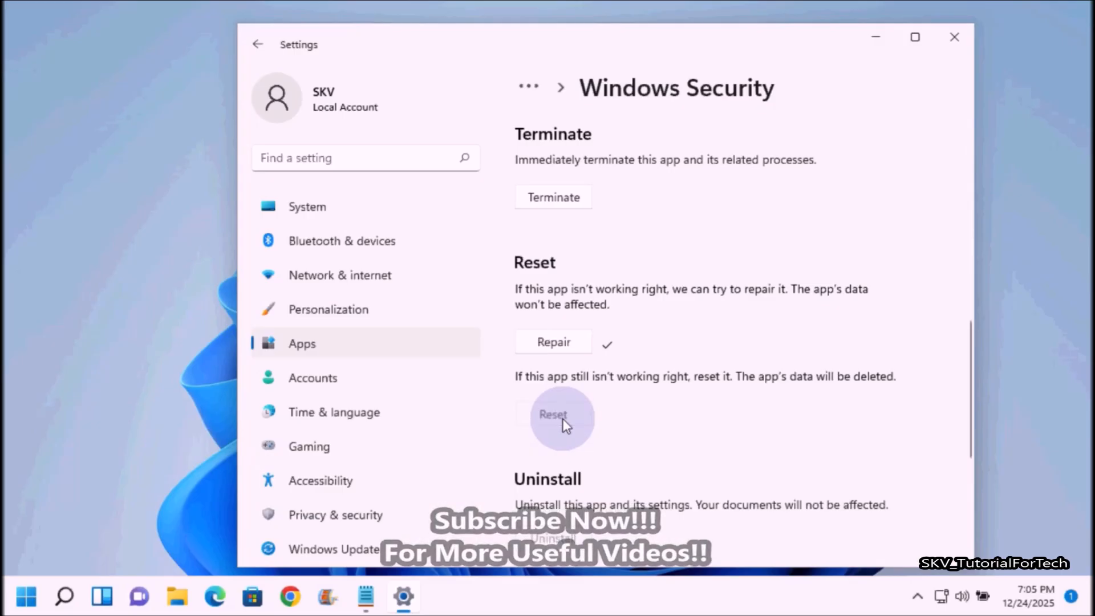
left_click(638, 374)
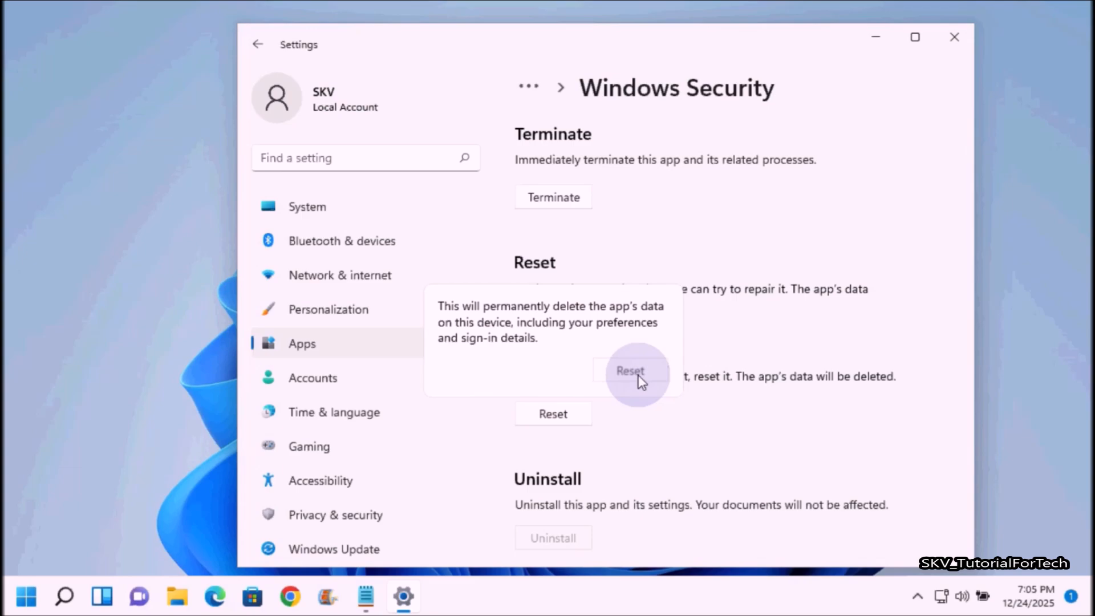
left_click(631, 370)
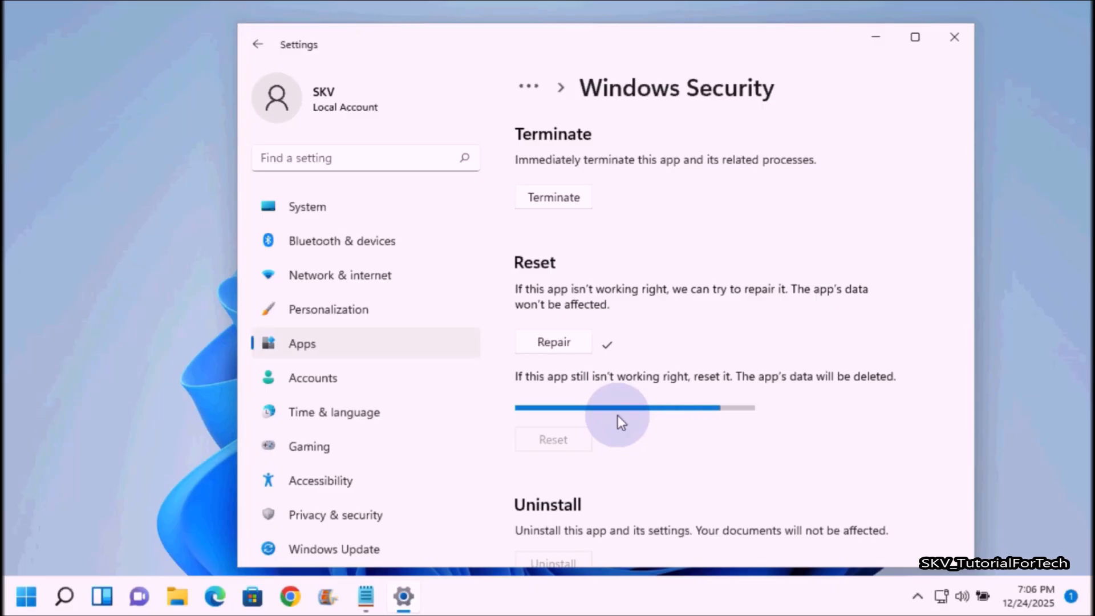
left_click(955, 38)
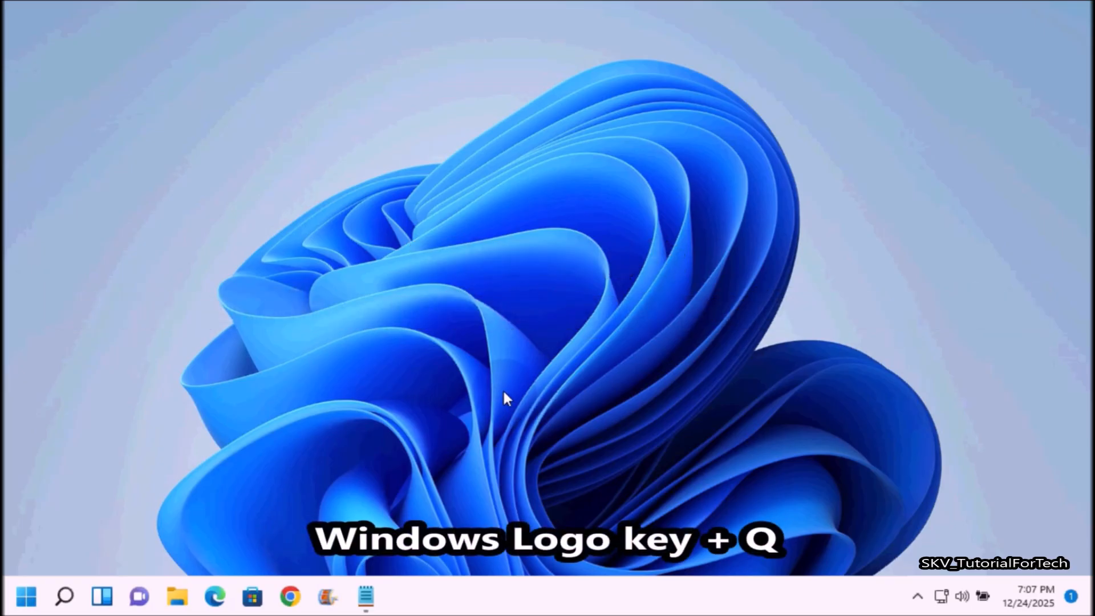
Search Windows for "powershell" and launch Windows PowerShell as administrator.
key("super+q")
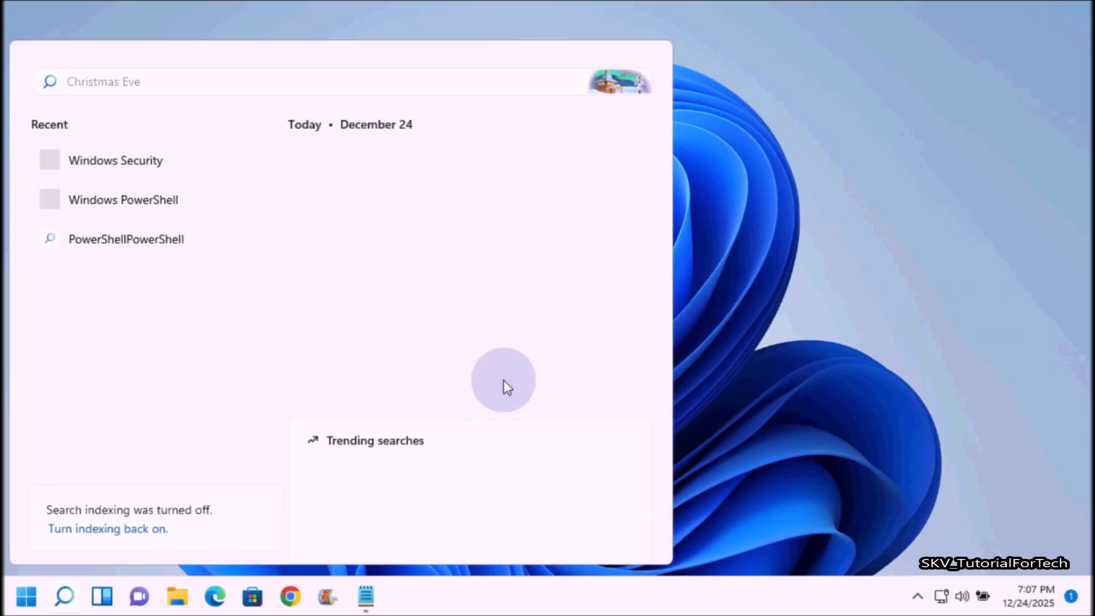
type("powershell")
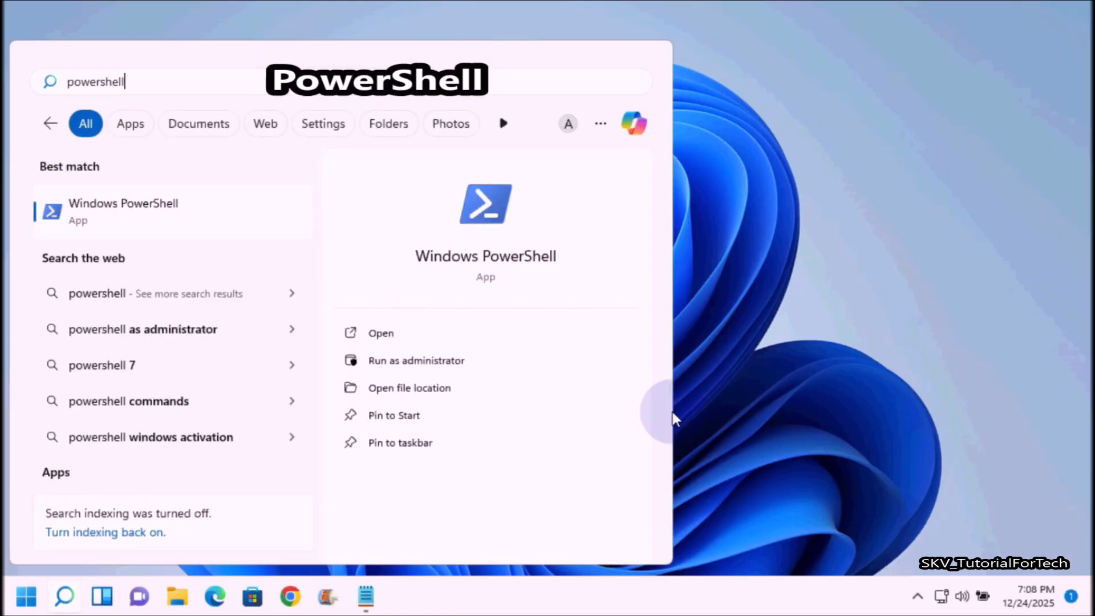
left_click(427, 367)
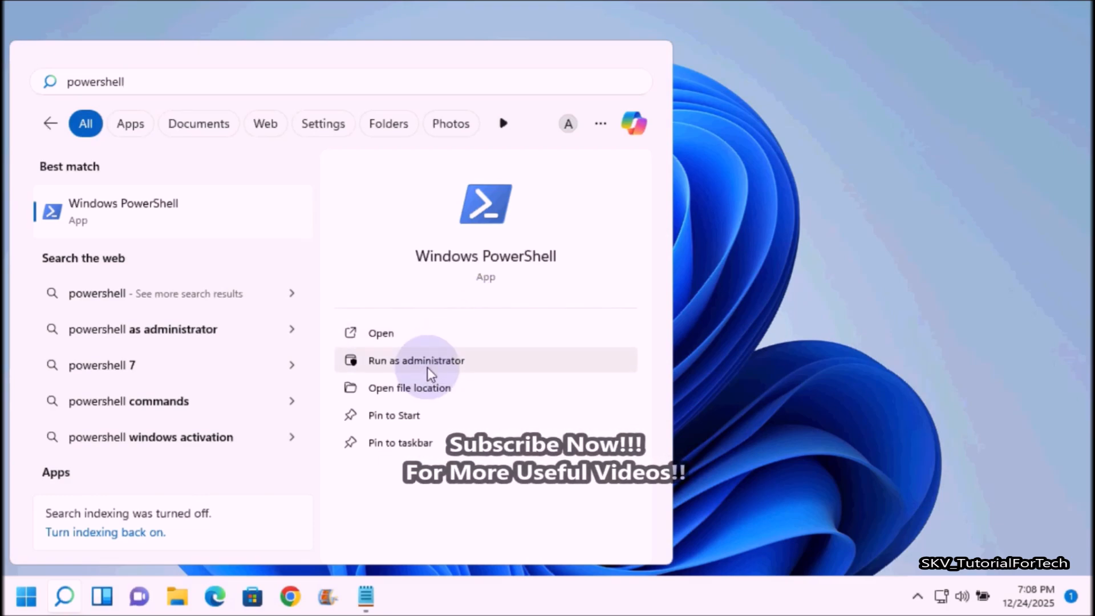